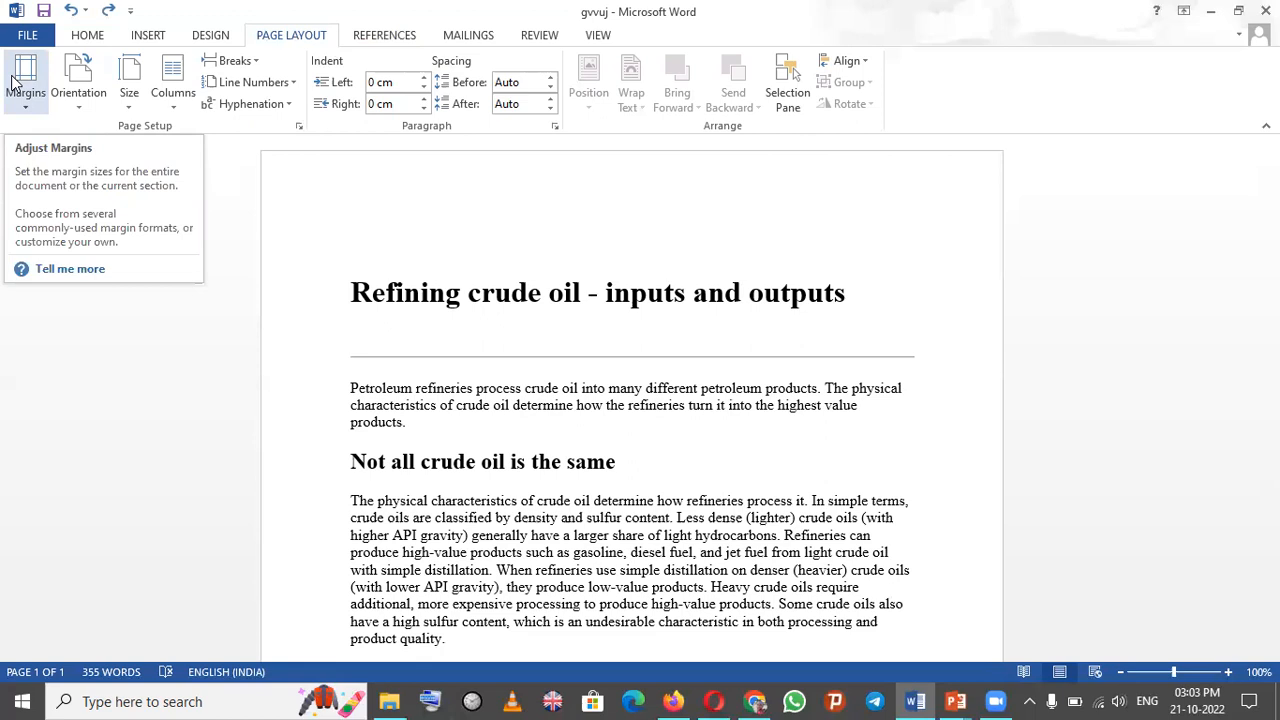
# - Apply Narrow margins to the whole document
pyautogui.click(23, 106)
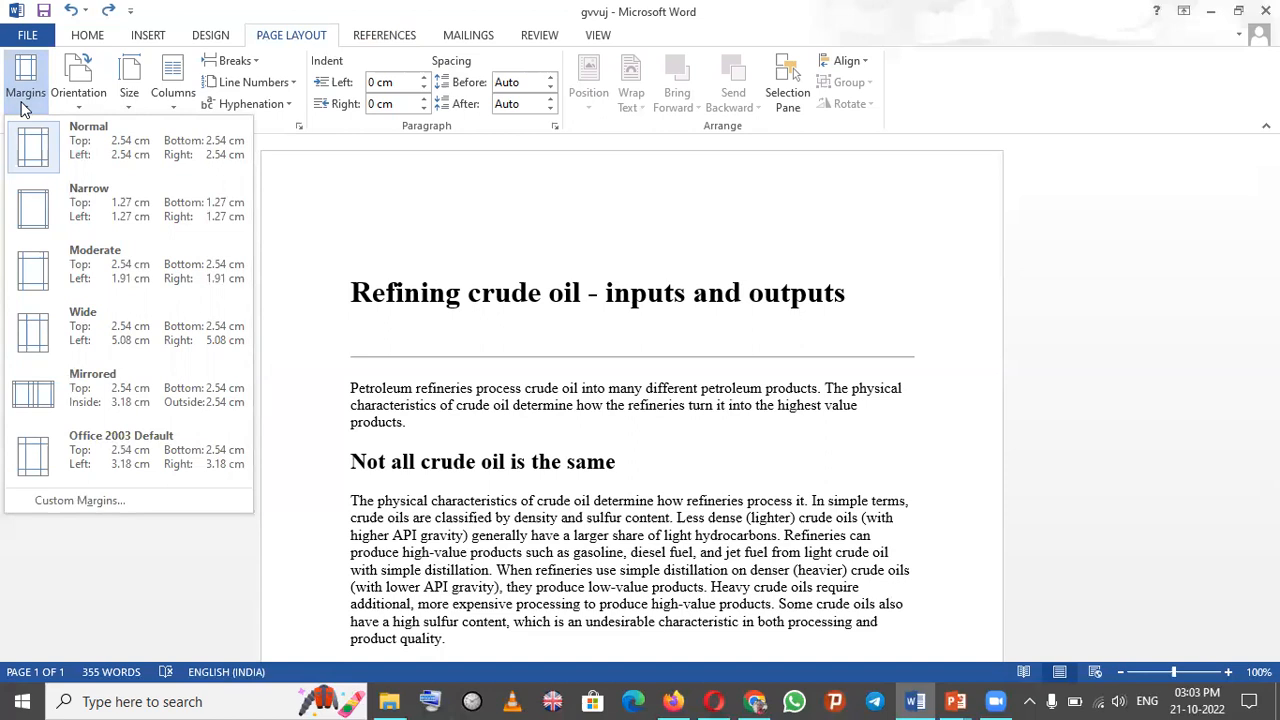
pyautogui.click(33, 198)
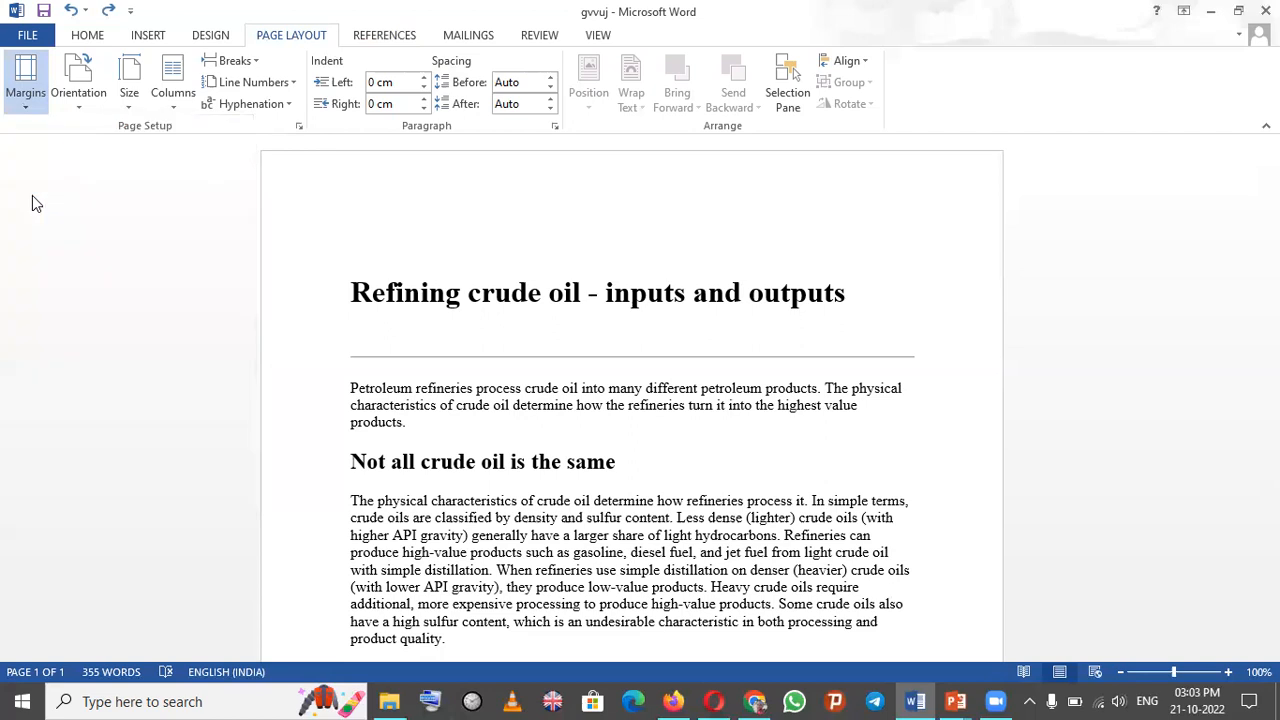
pyautogui.scroll(-2, 80, 130)
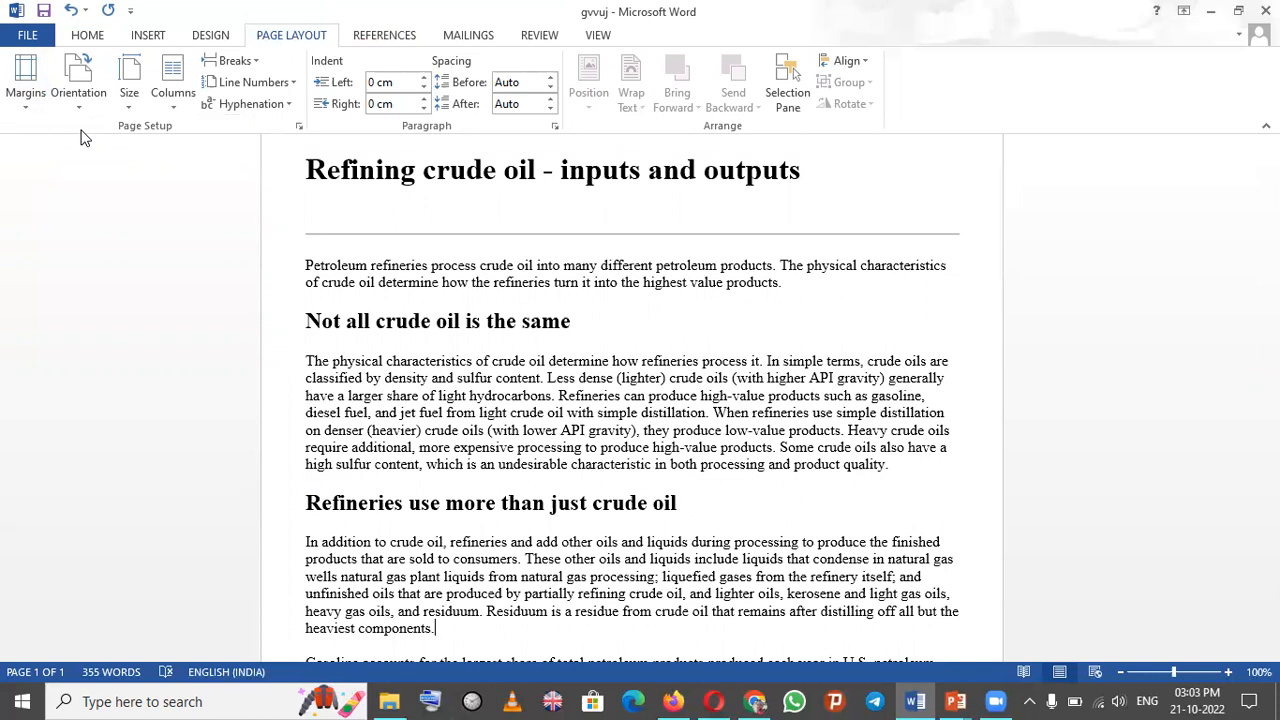
# - Open the custom margins page setup and close it without changes
pyautogui.click(32, 106)
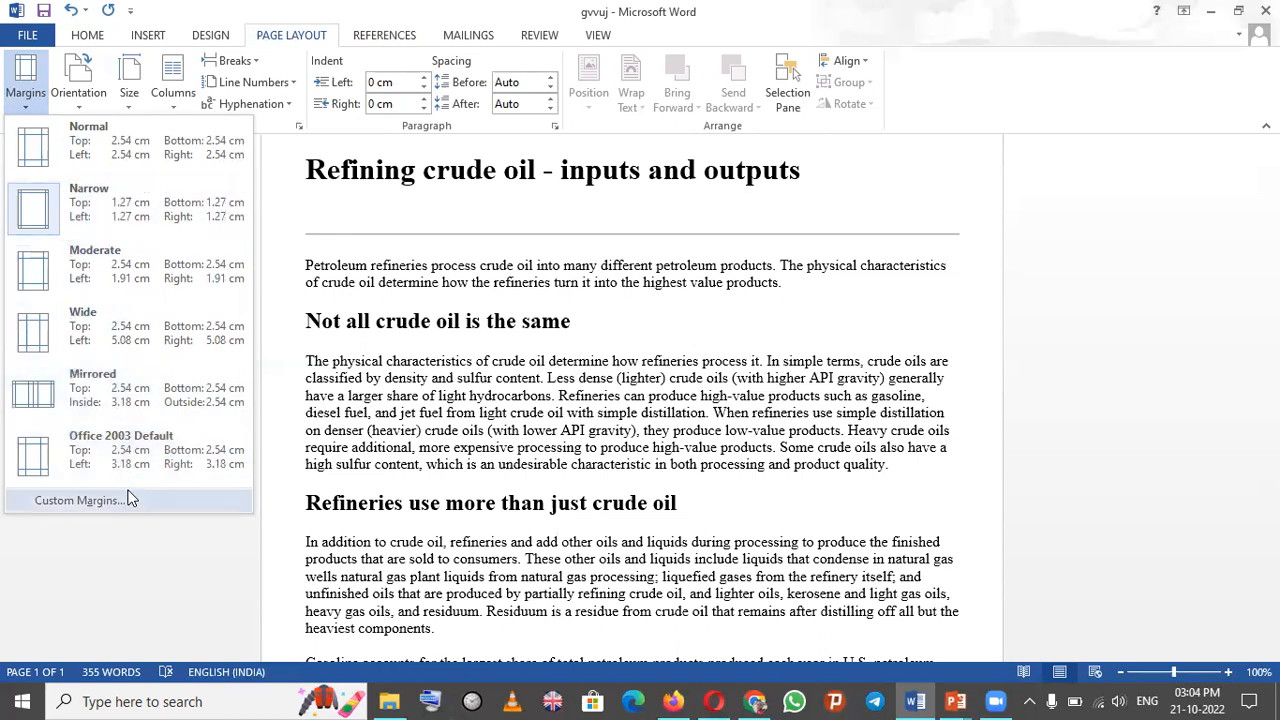
pyautogui.click(80, 500)
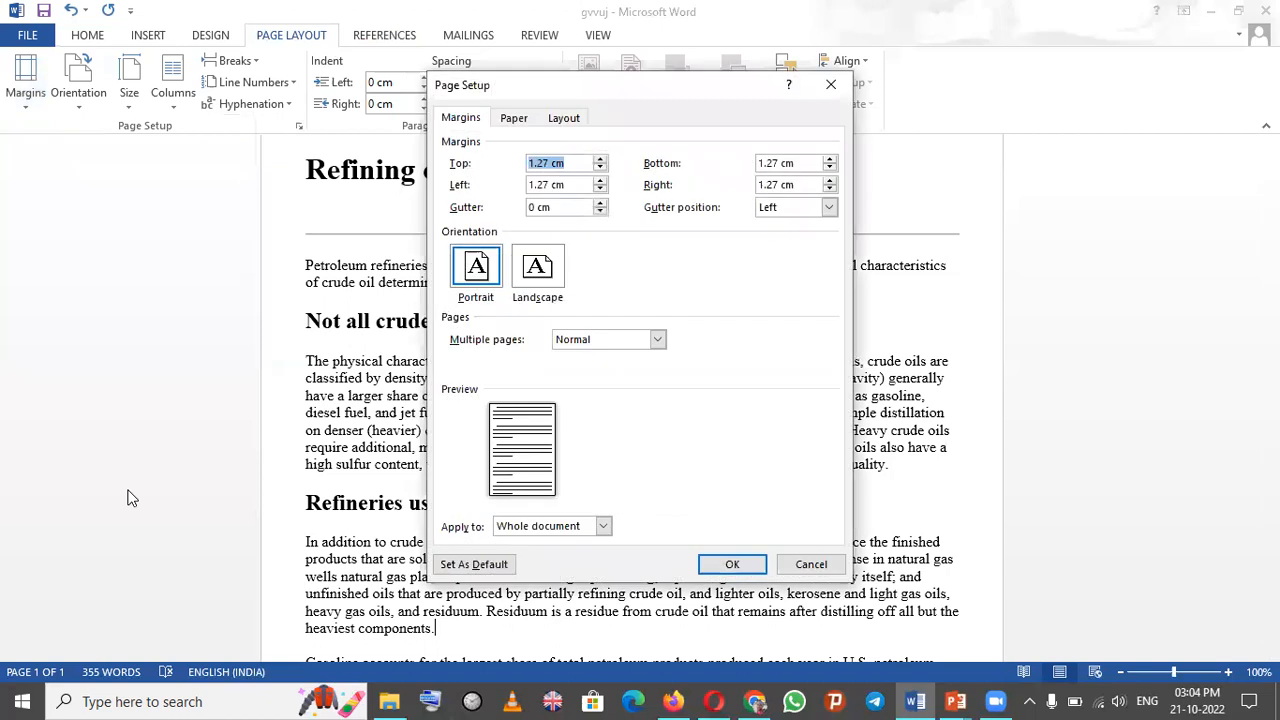
pyautogui.click(829, 88)
pyautogui.click(88, 108)
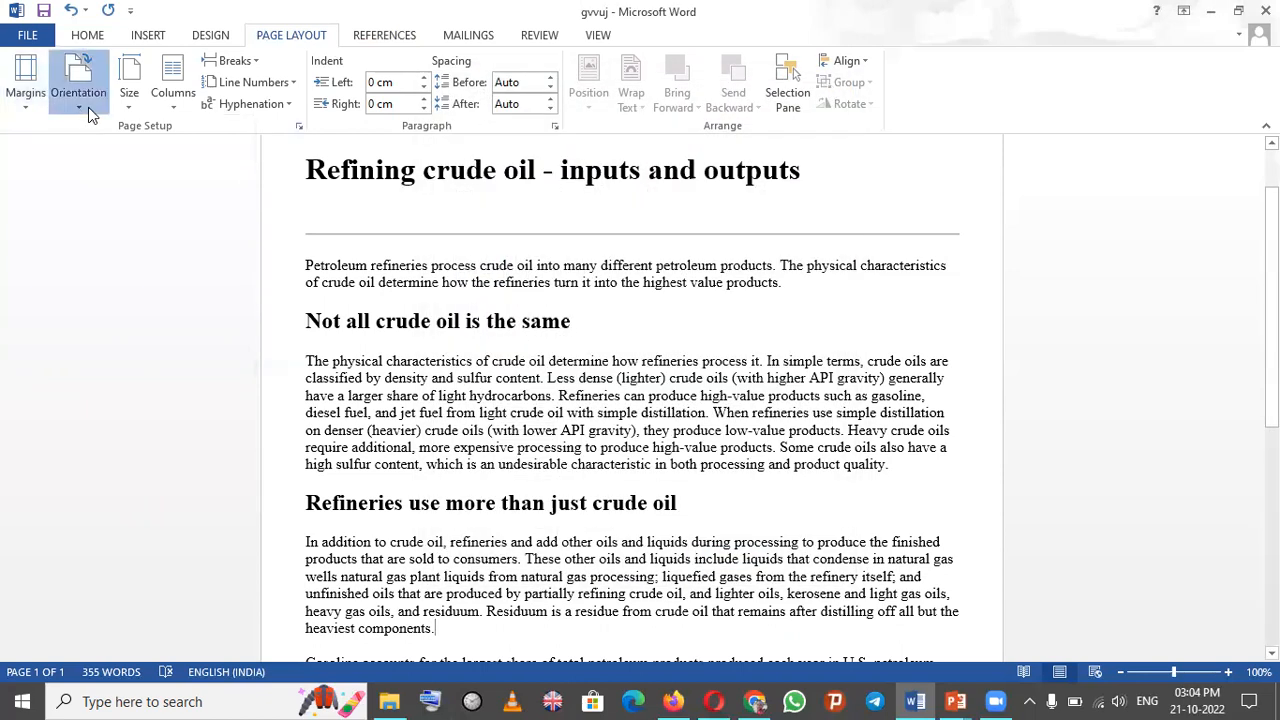
pyautogui.click(24, 236)
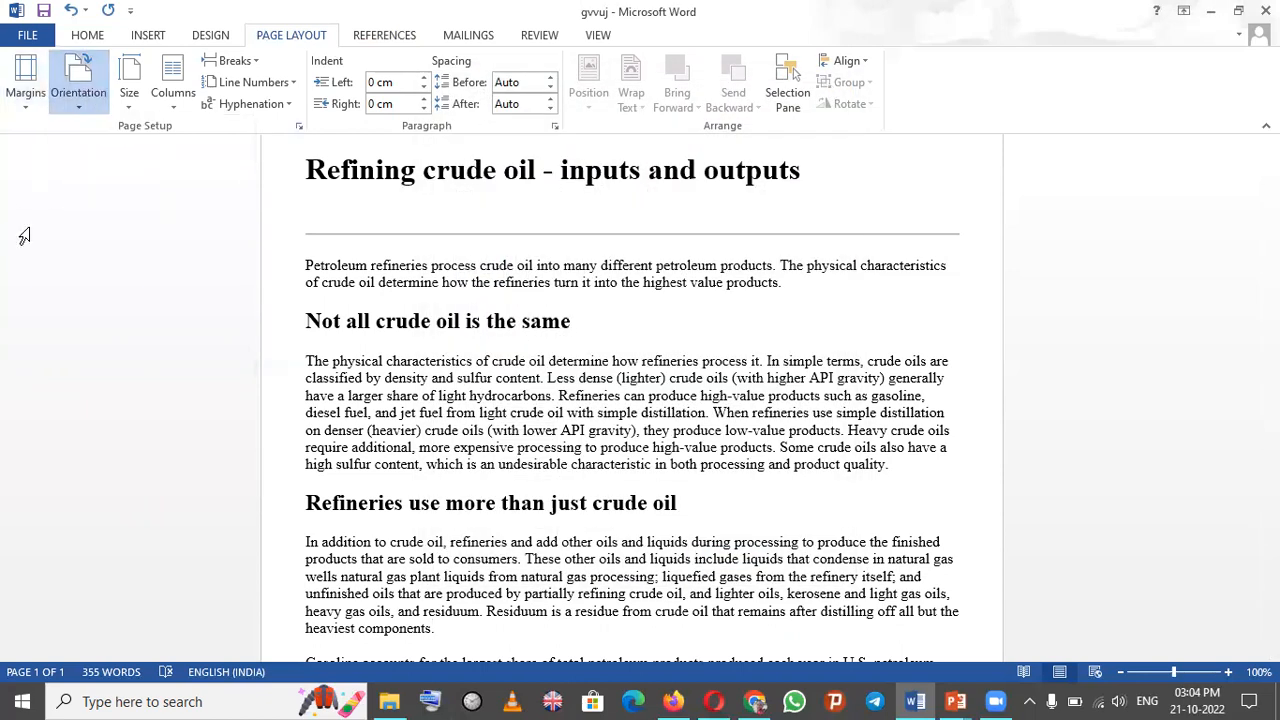
pyautogui.click(79, 103)
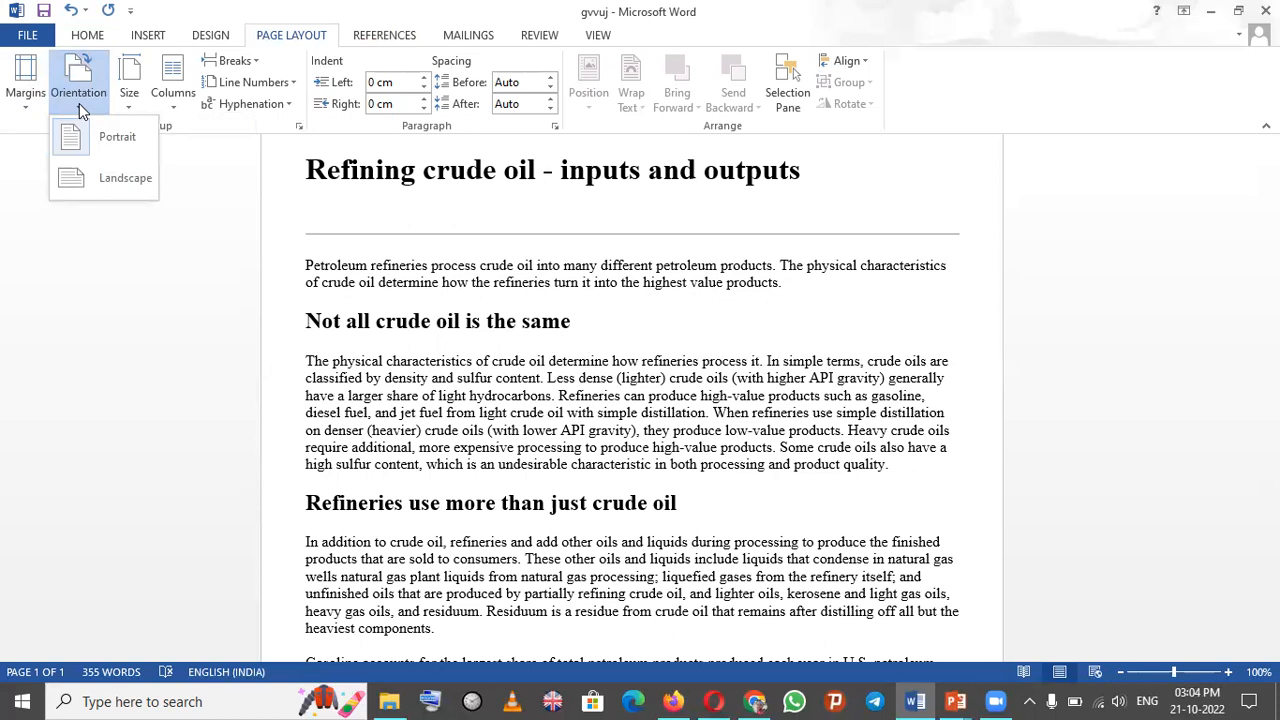
pyautogui.click(129, 105)
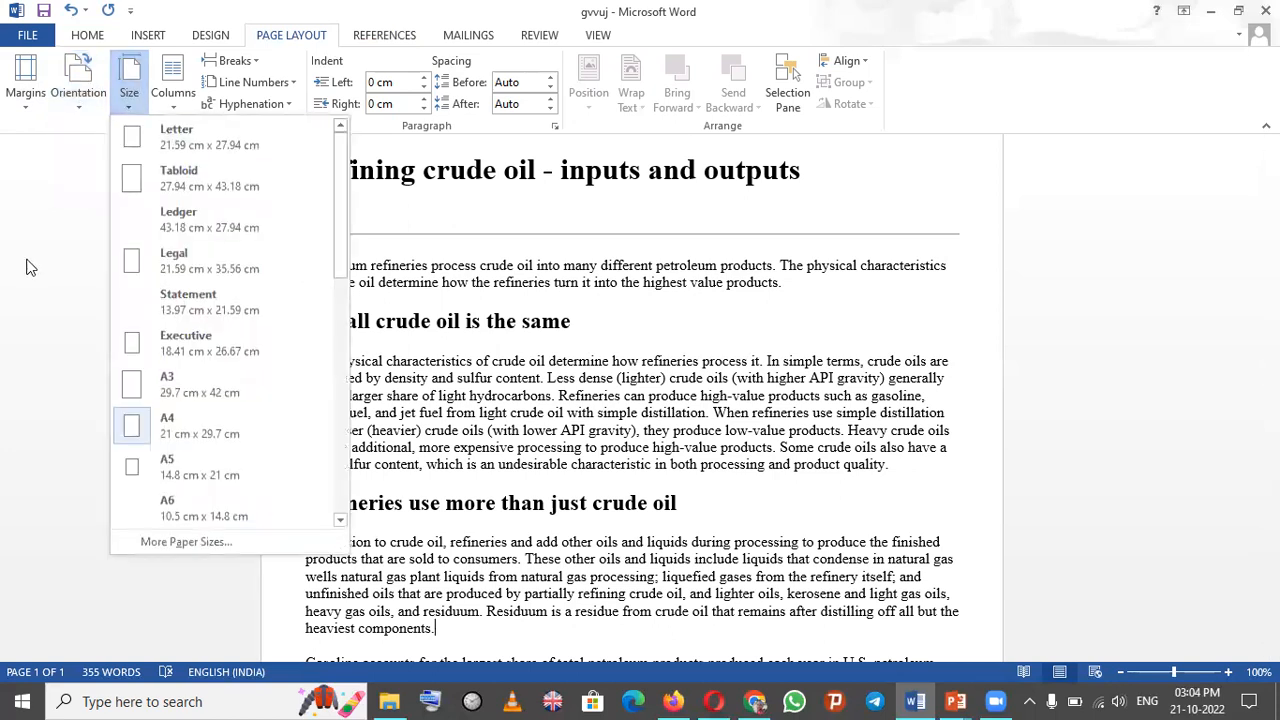
pyautogui.click(35, 254)
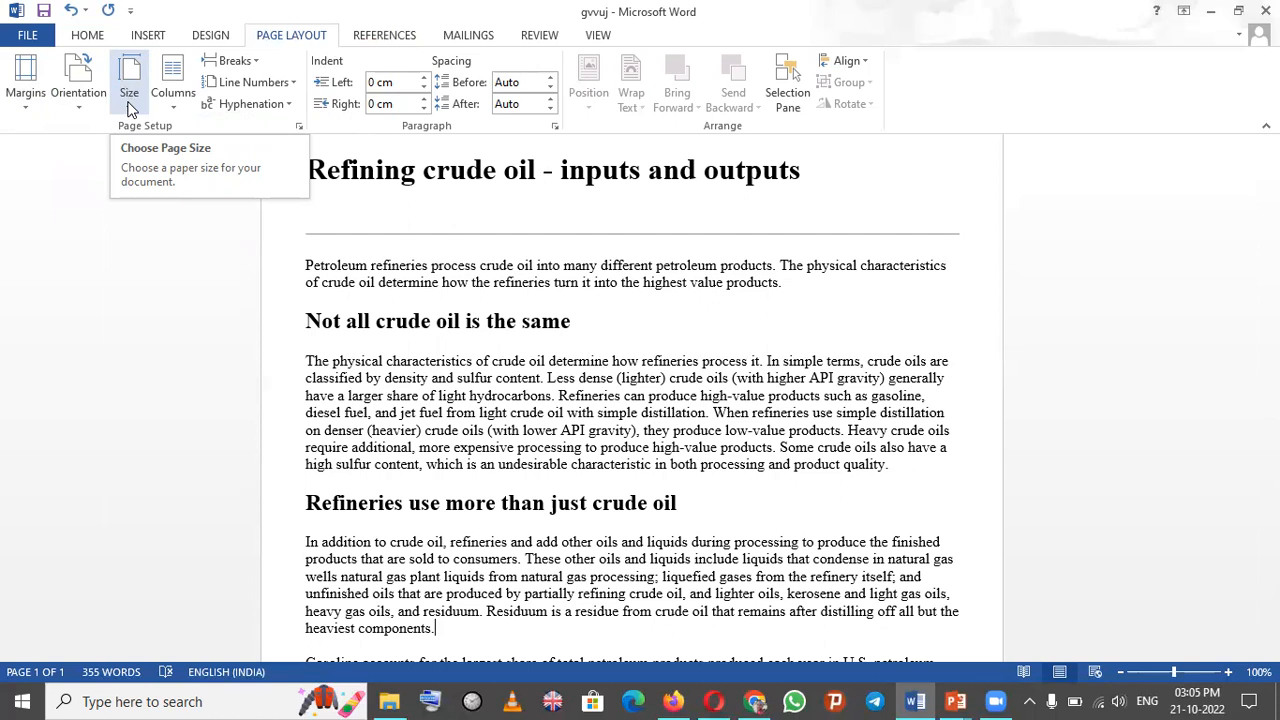
pyautogui.click(130, 108)
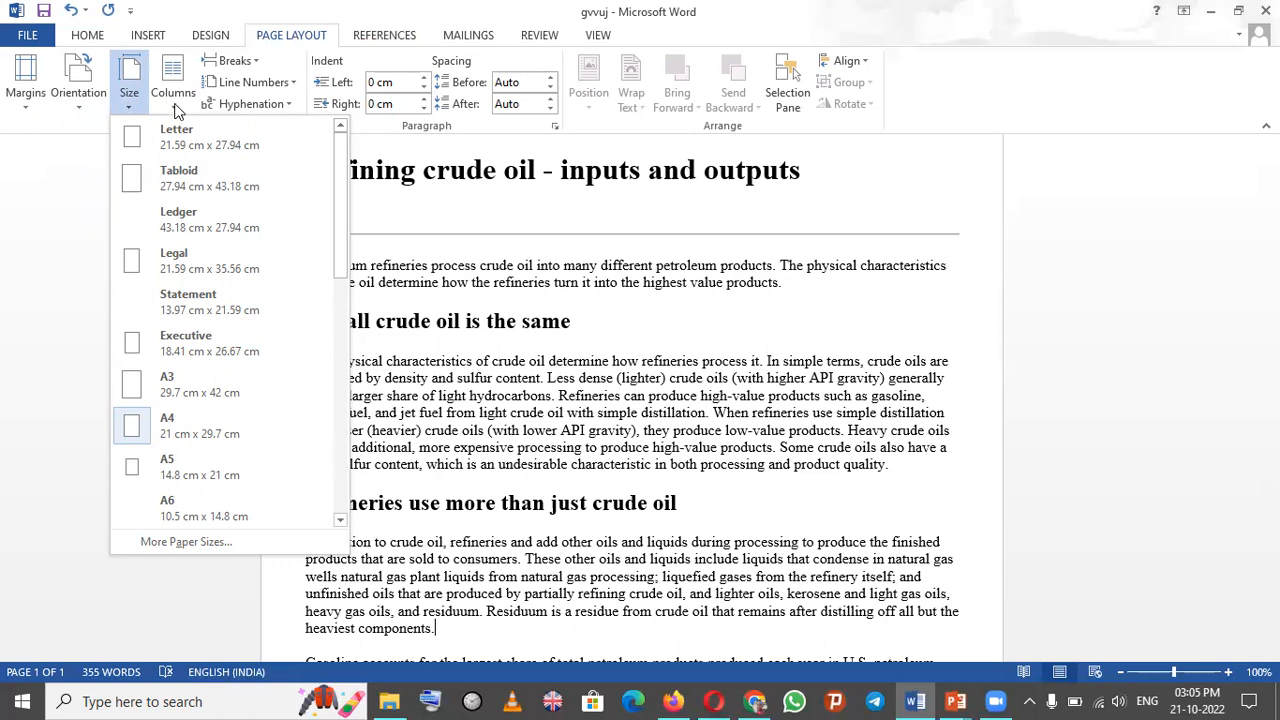
pyautogui.click(77, 192)
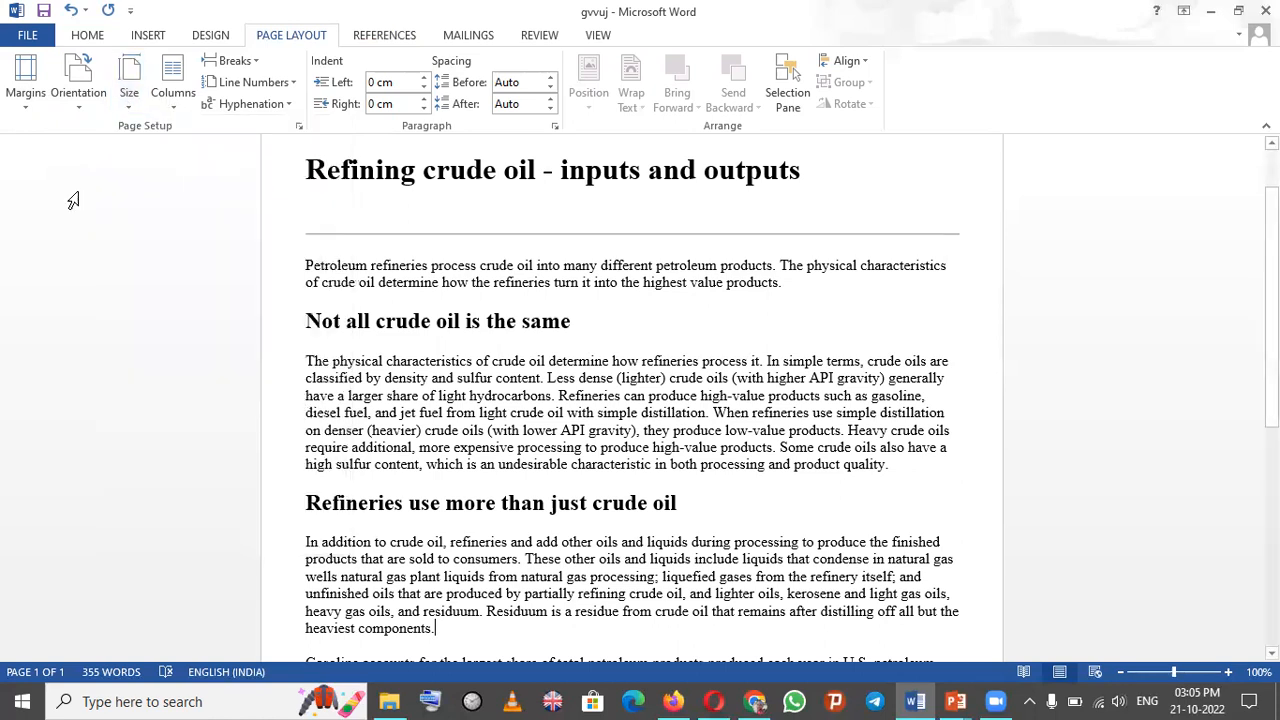
# - Split the document text into two columns, then restore it to a single column
pyautogui.click(173, 100)
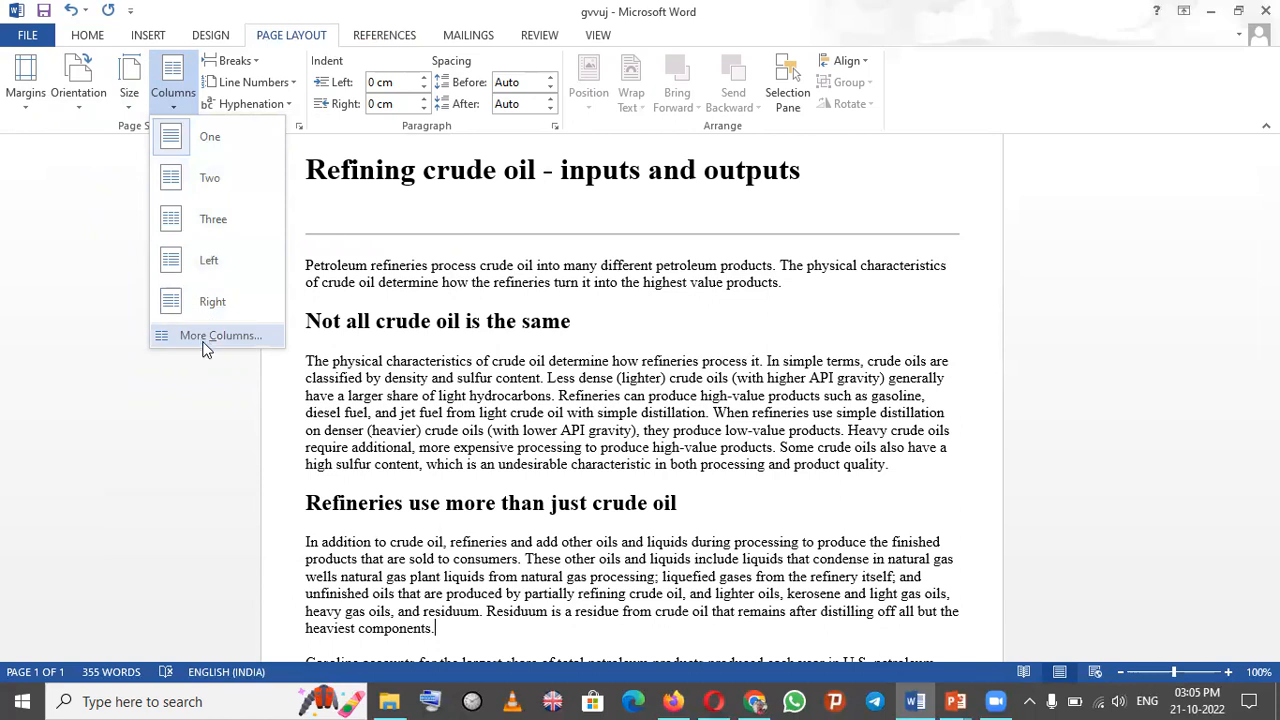
pyautogui.click(212, 193)
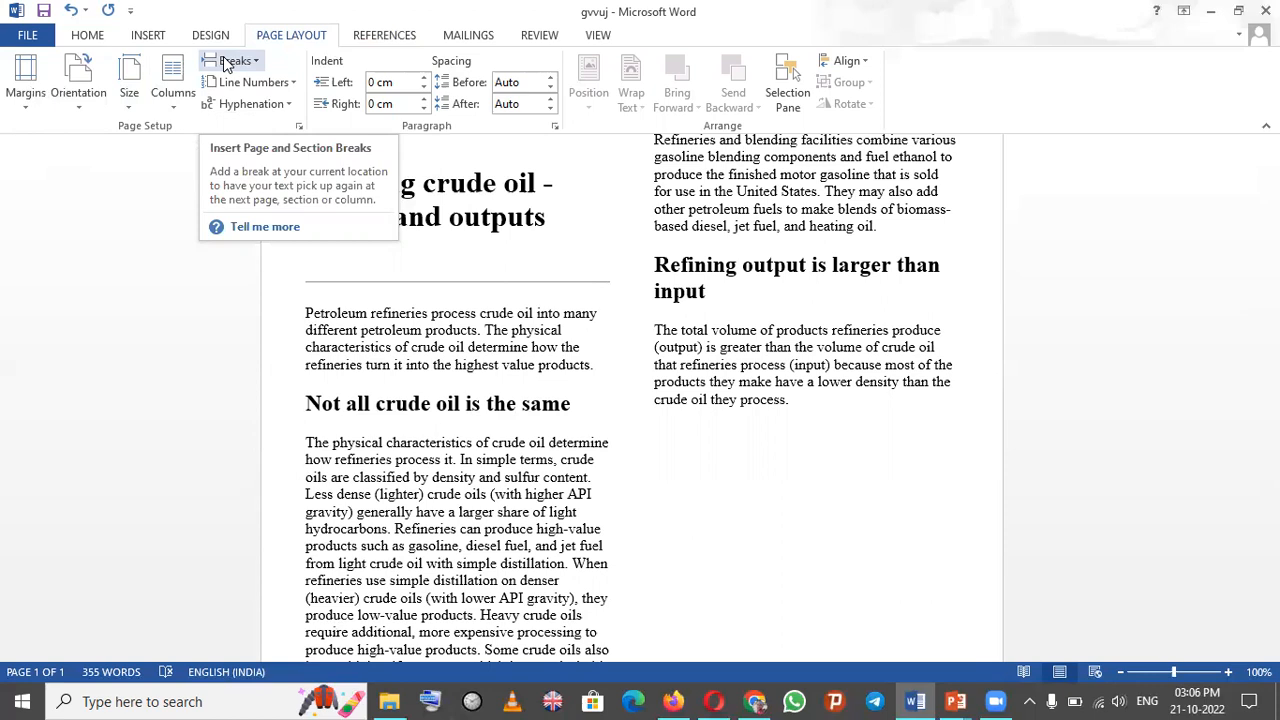
pyautogui.click(176, 106)
pyautogui.click(189, 134)
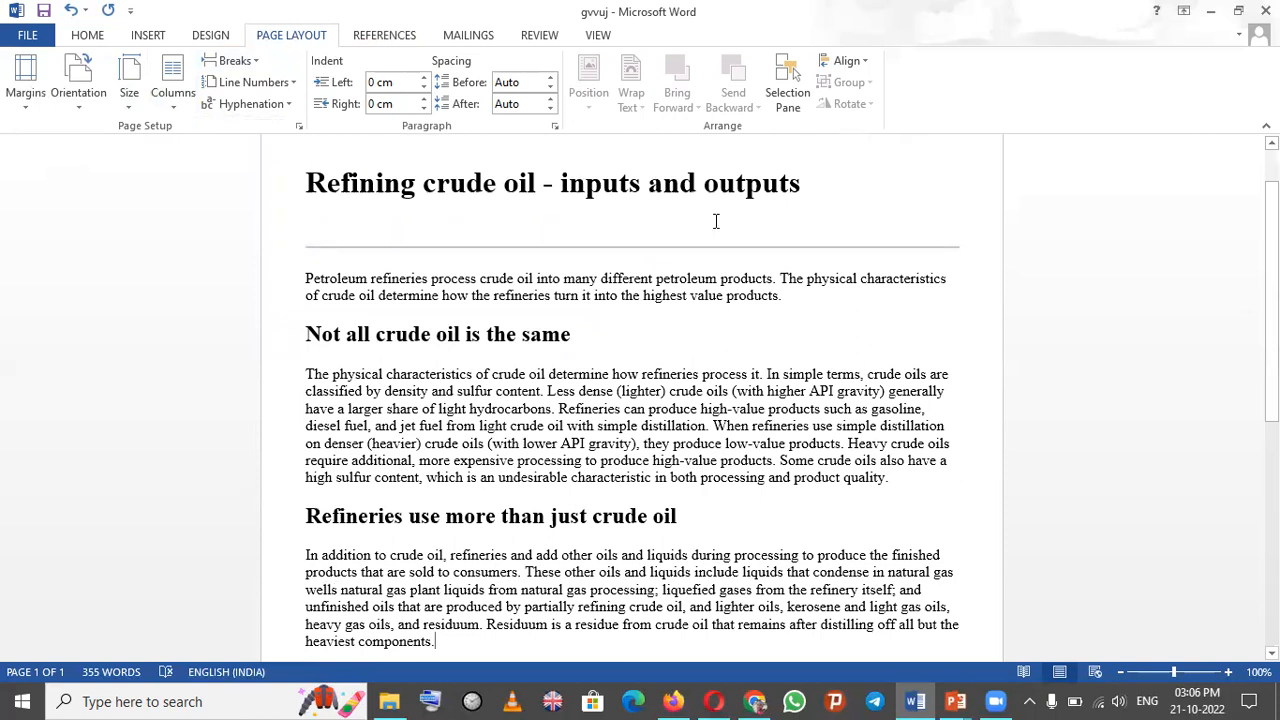
# - Insert a page break after the 'Refineries use more than just crude oil' section
pyautogui.click(255, 62)
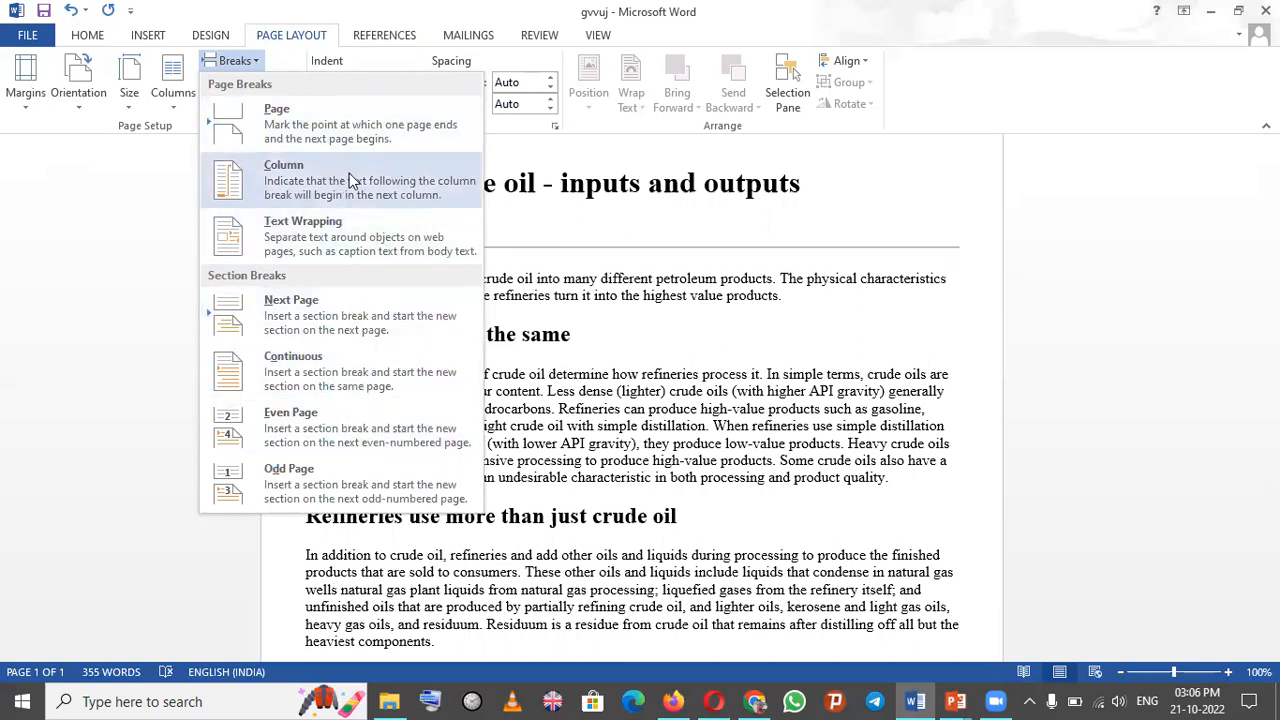
pyautogui.click(343, 124)
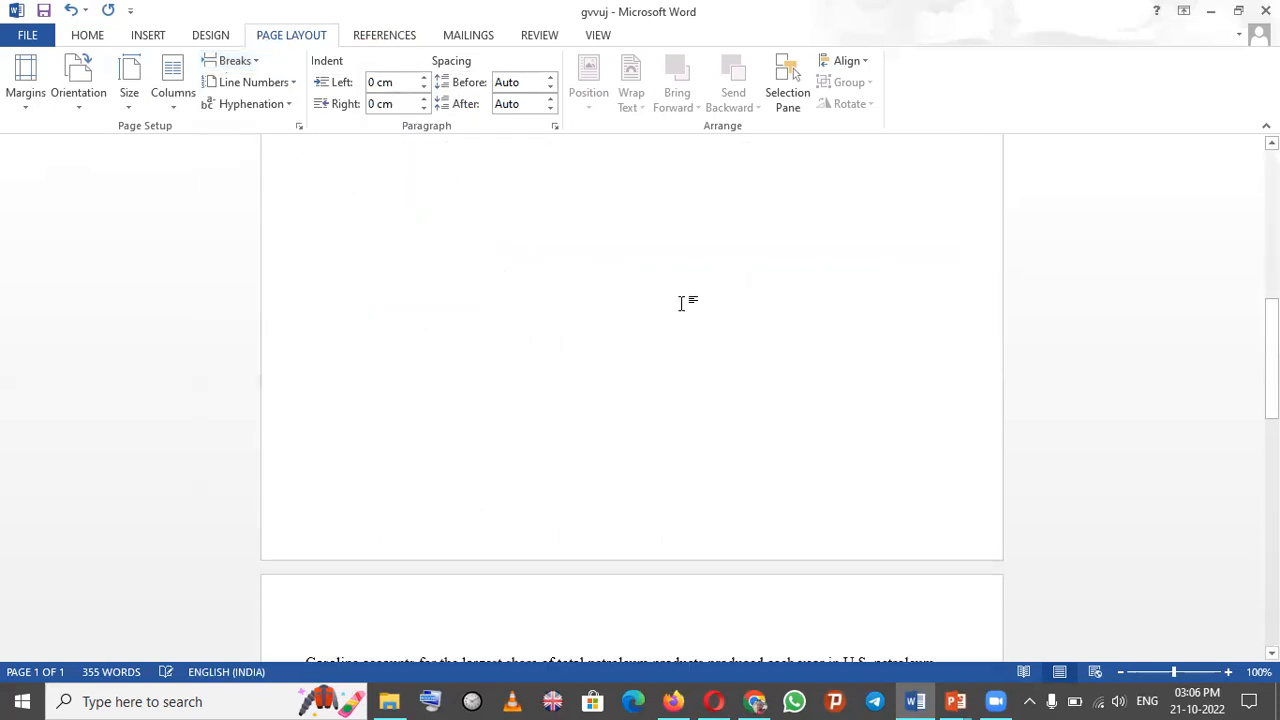
pyautogui.moveTo(1271, 360); pyautogui.dragTo(1271, 306)
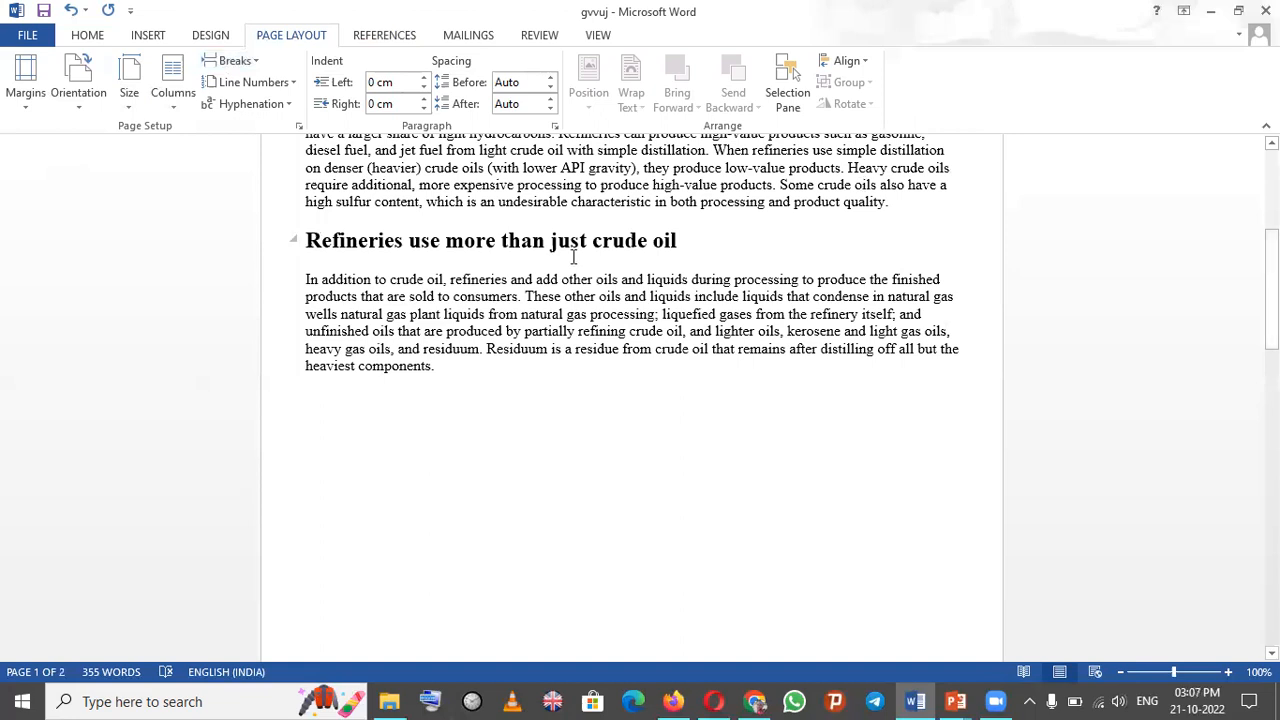
# - Insert a footnote and enter the footnote text 'A word document'
pyautogui.click(403, 40)
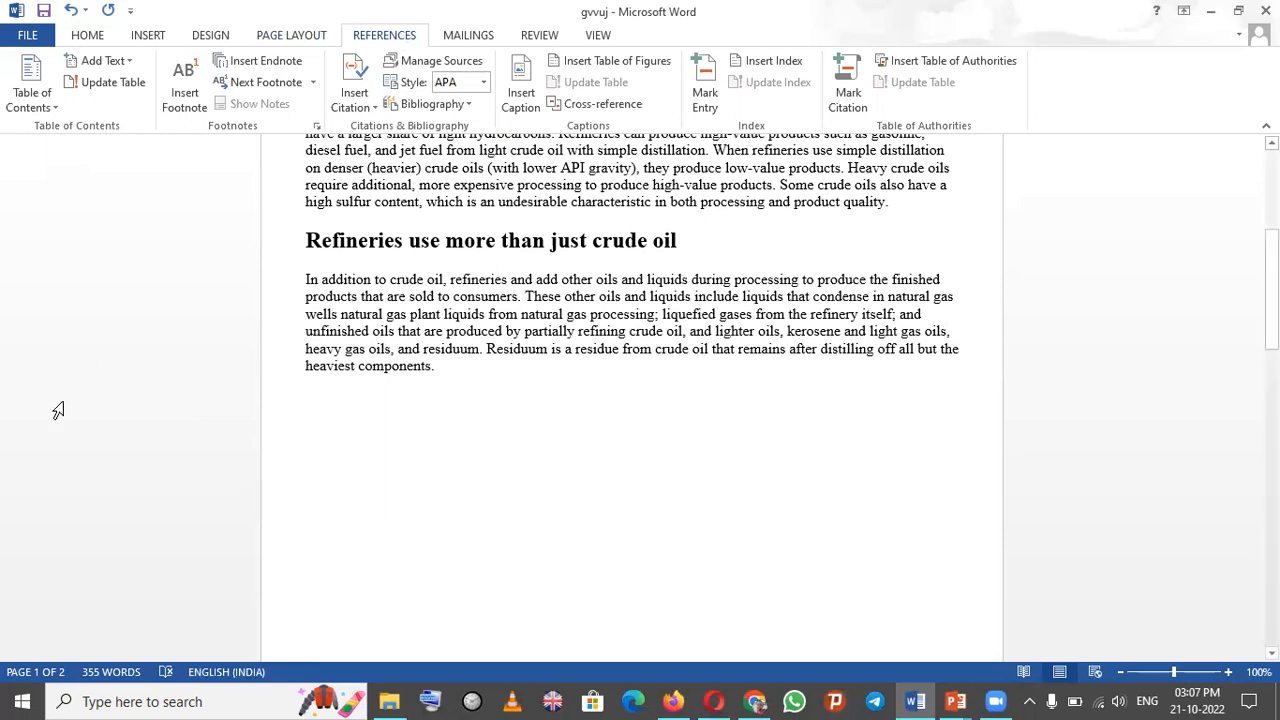
pyautogui.click(186, 79)
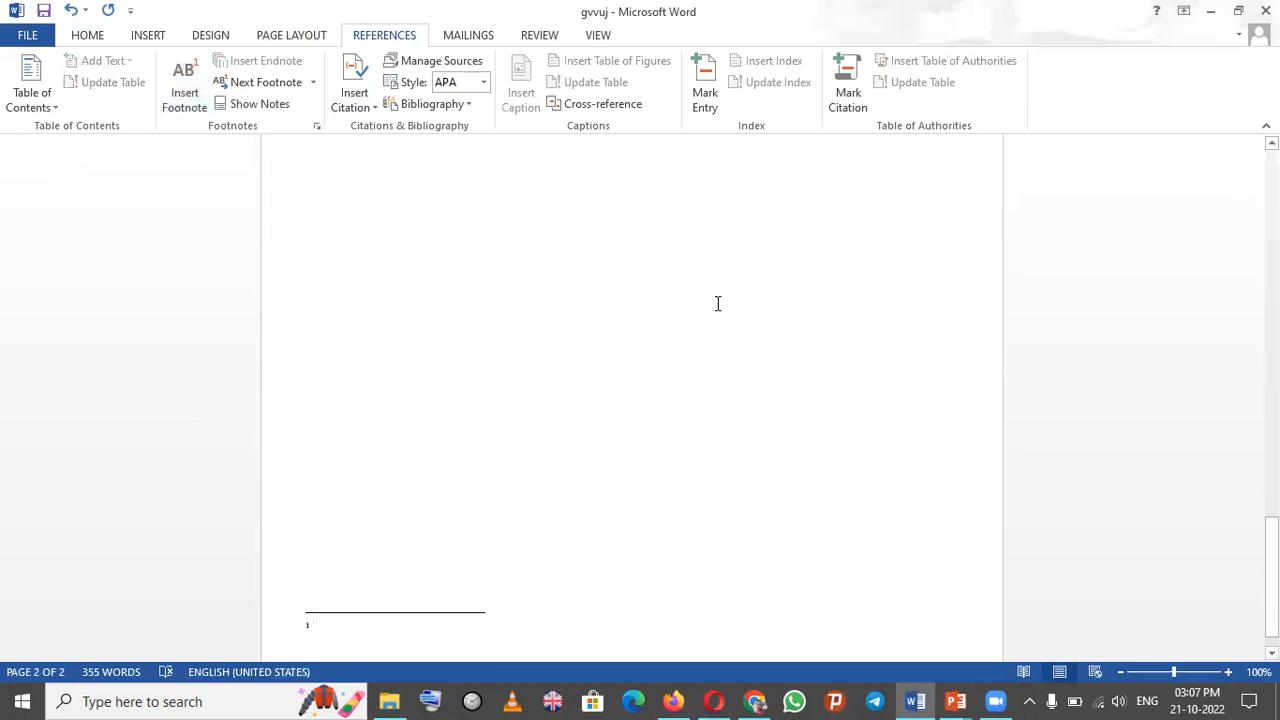
pyautogui.moveTo(1272, 577); pyautogui.dragTo(1272, 588)
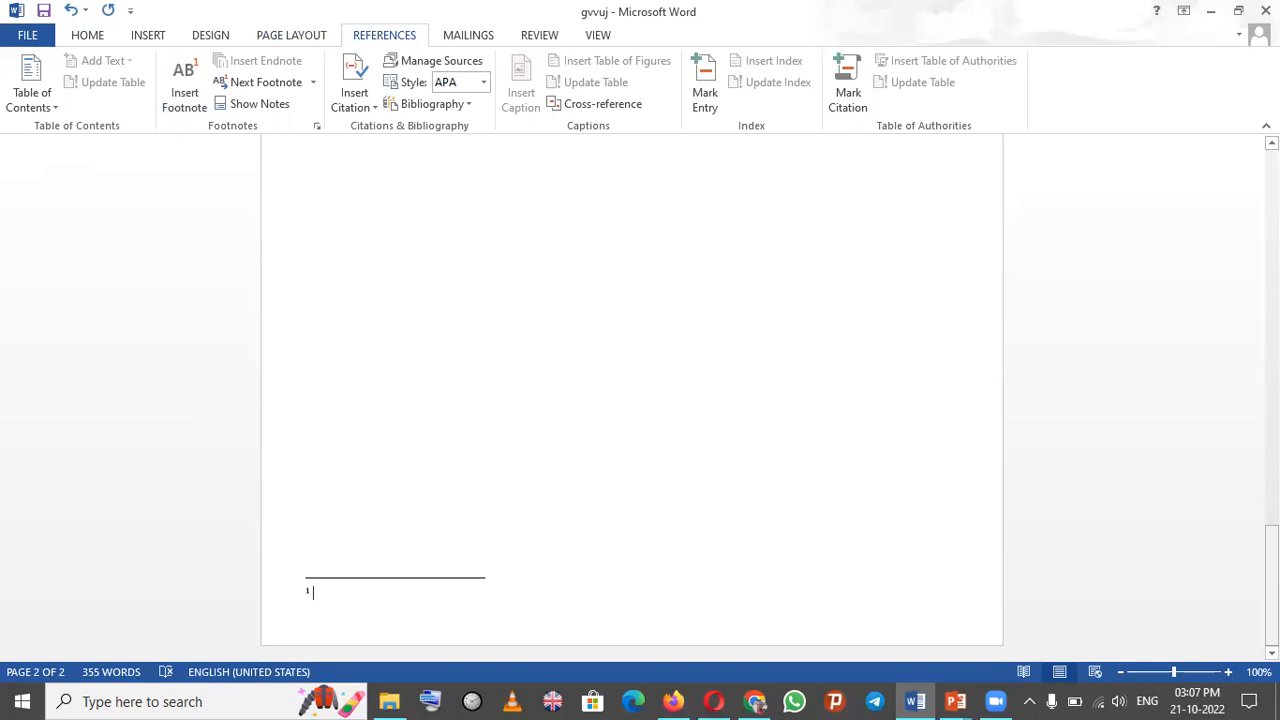
pyautogui.write('A word document')
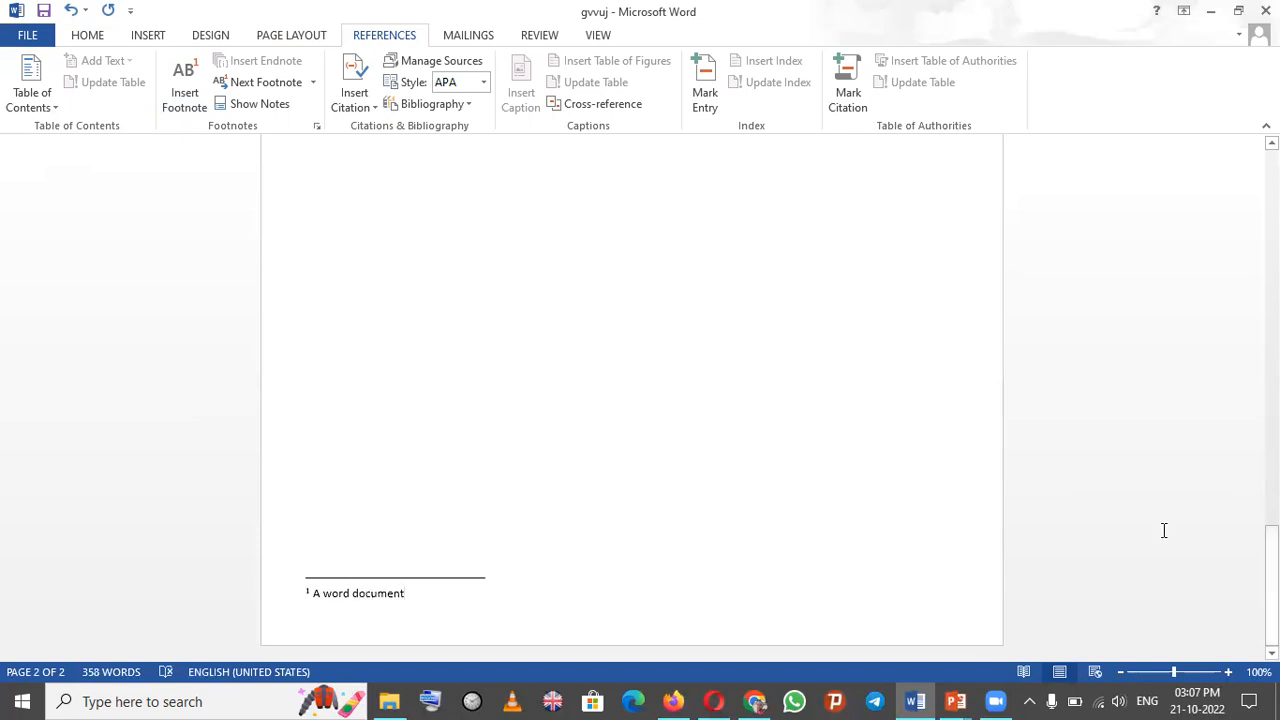
# - Place the cursor at the document's end and open the Insert Table dialog, closing it without inserting
pyautogui.click(884, 421)
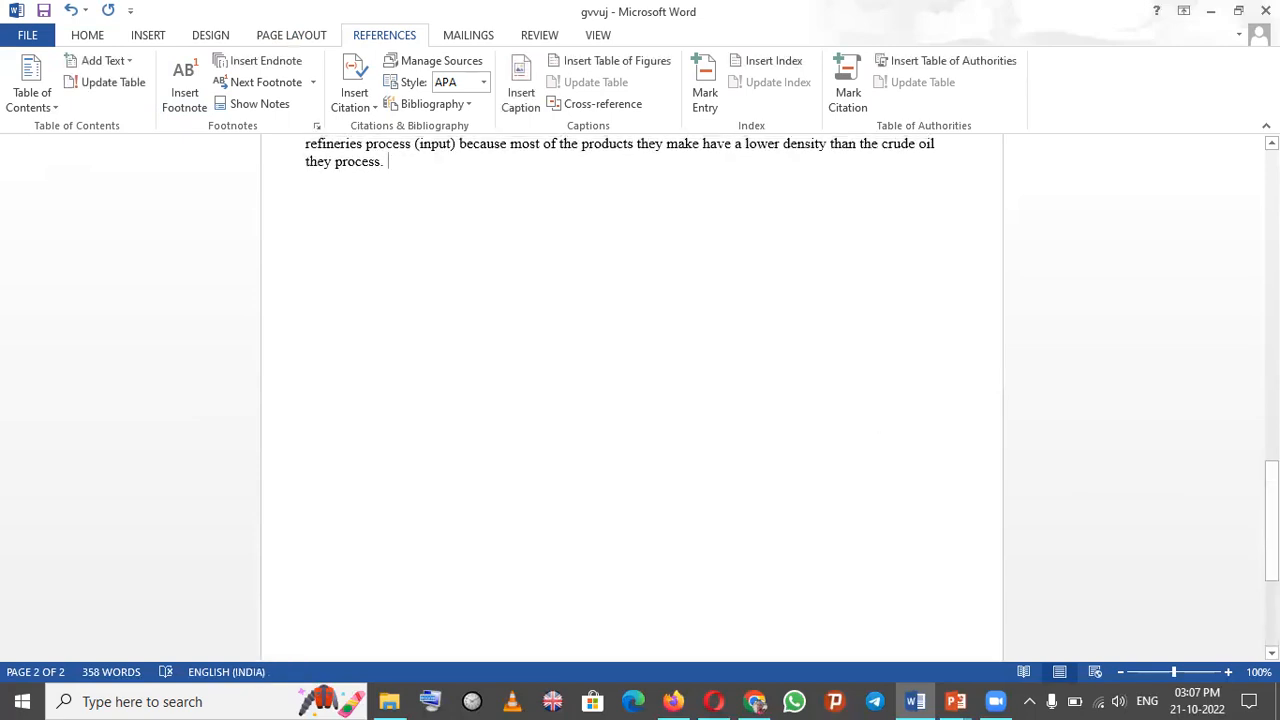
pyautogui.moveTo(1272, 502); pyautogui.dragTo(1272, 568)
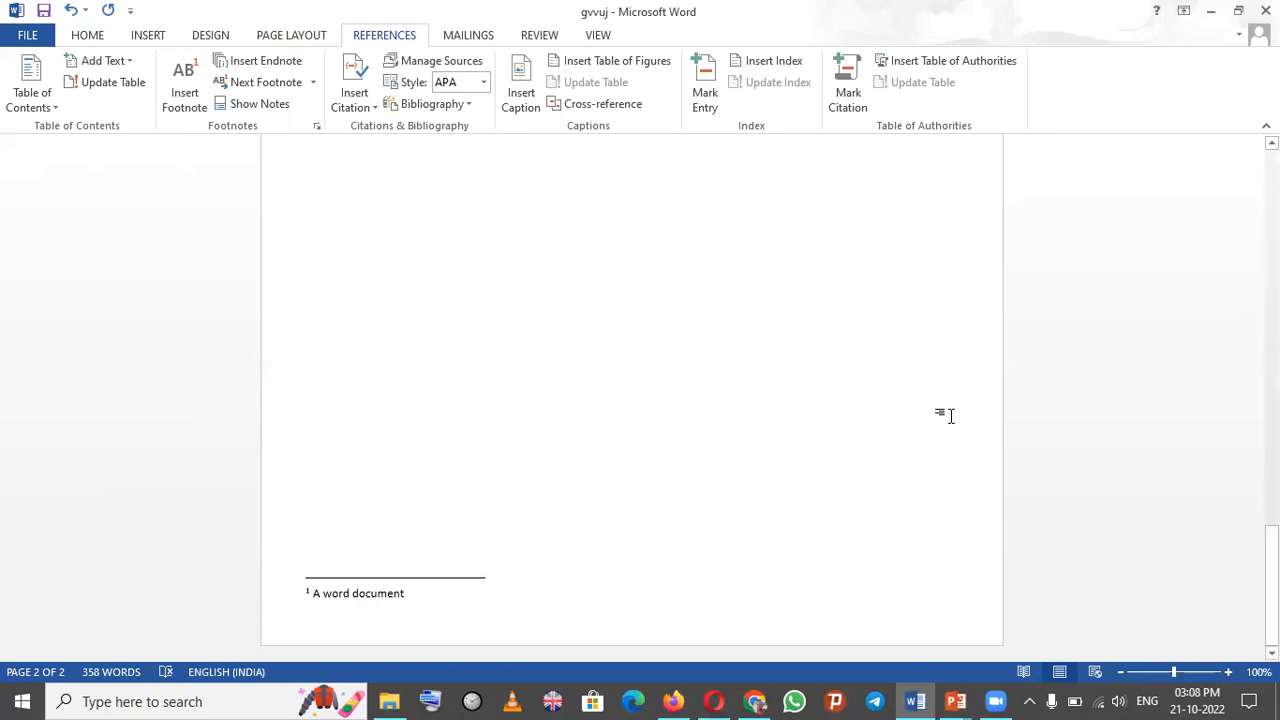
pyautogui.moveTo(1271, 560); pyautogui.dragTo(1271, 403)
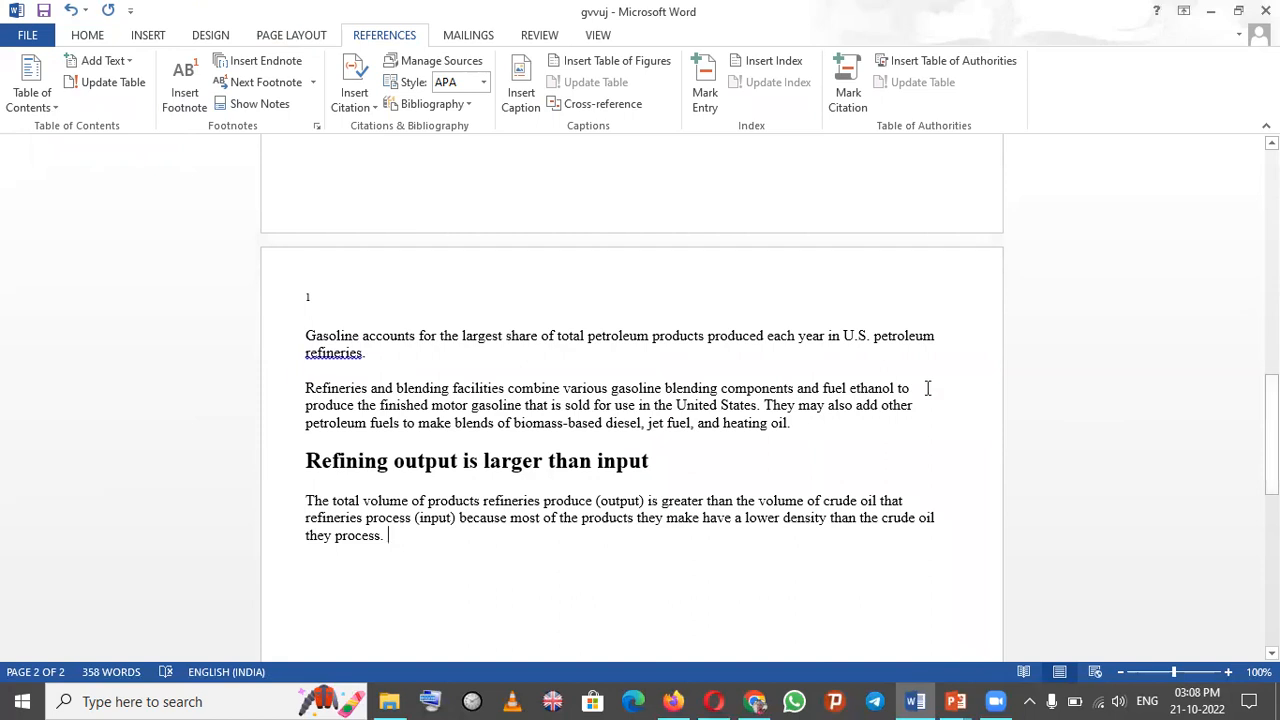
pyautogui.click(148, 36)
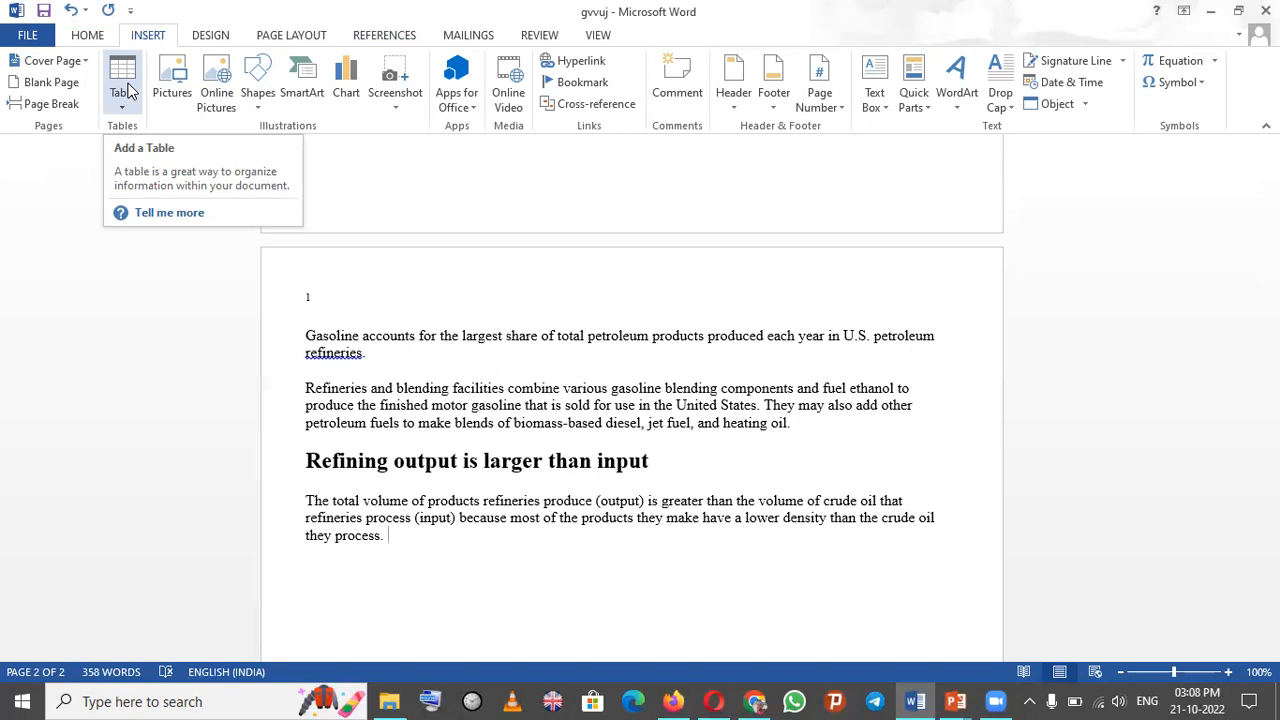
pyautogui.click(121, 110)
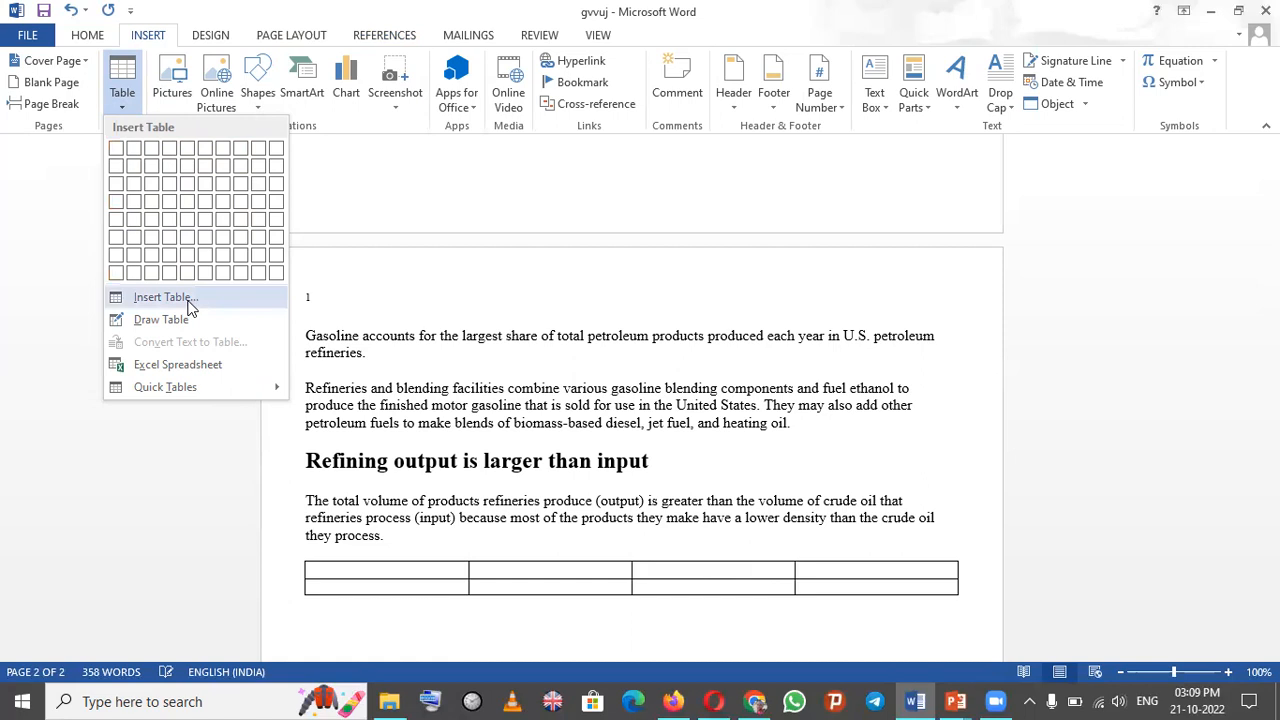
pyautogui.click(189, 304)
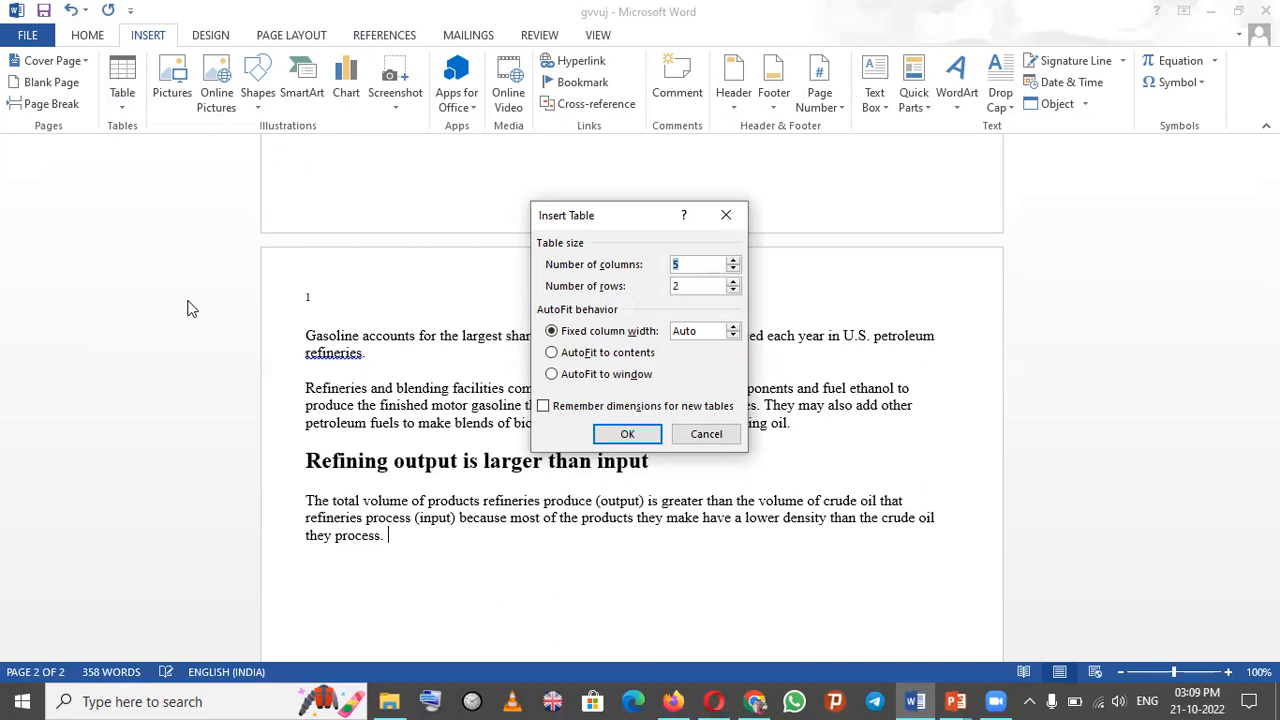
pyautogui.click(726, 215)
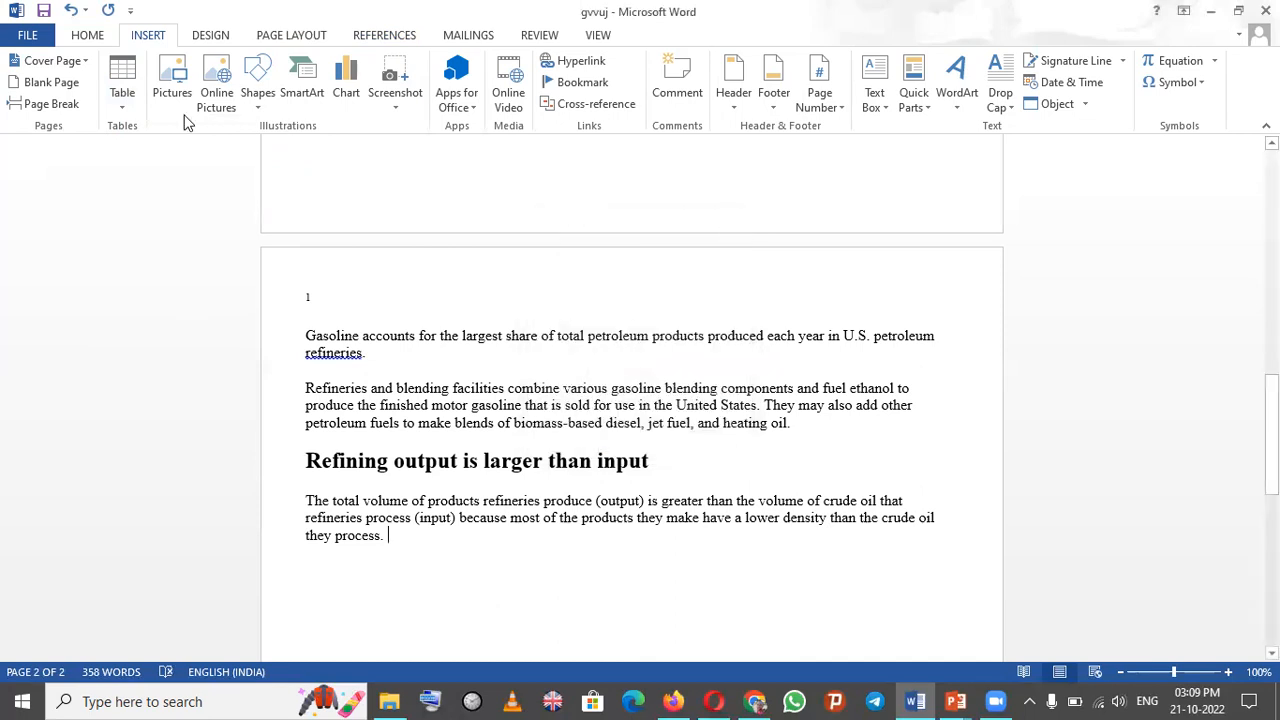
# - Draw a table about 10.35 cm wide and 1.32 cm tall below the last paragraph, divided into two cells
pyautogui.click(124, 112)
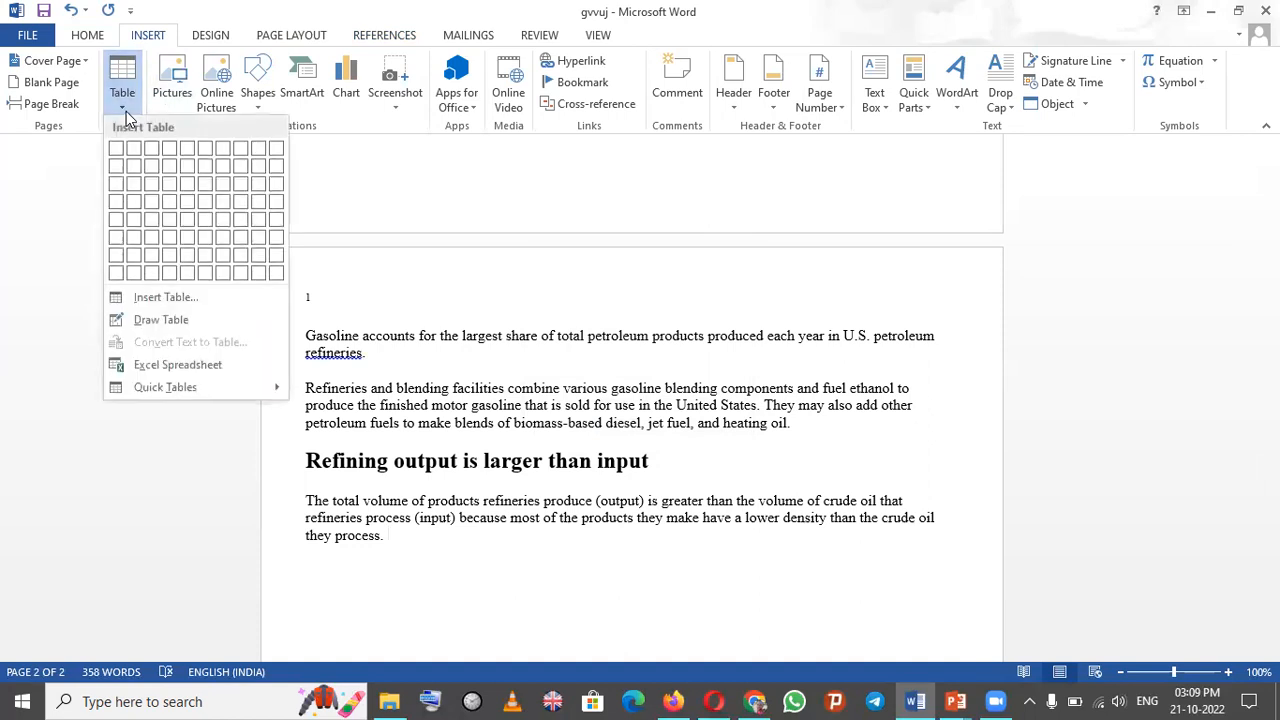
pyautogui.click(190, 319)
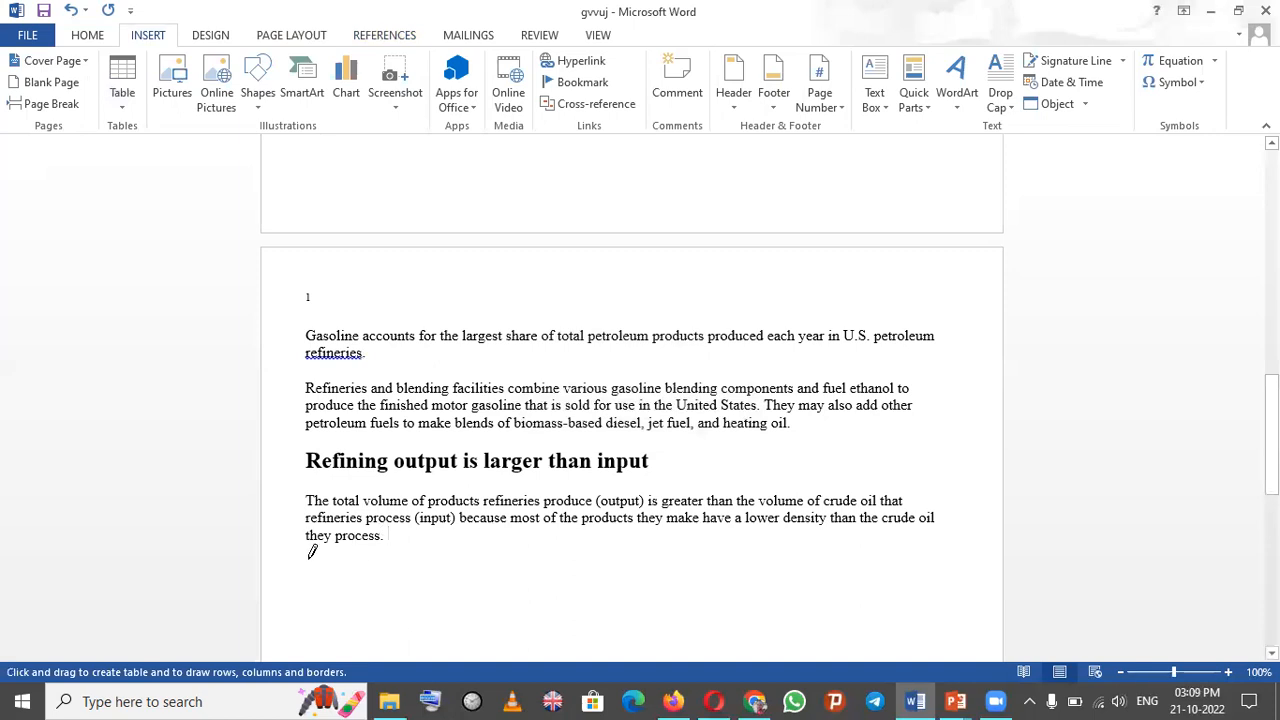
pyautogui.moveTo(311, 556)
pyautogui.mouseDown()
pyautogui.moveTo(527, 567)
pyautogui.moveTo(675, 605)
pyautogui.mouseUp()
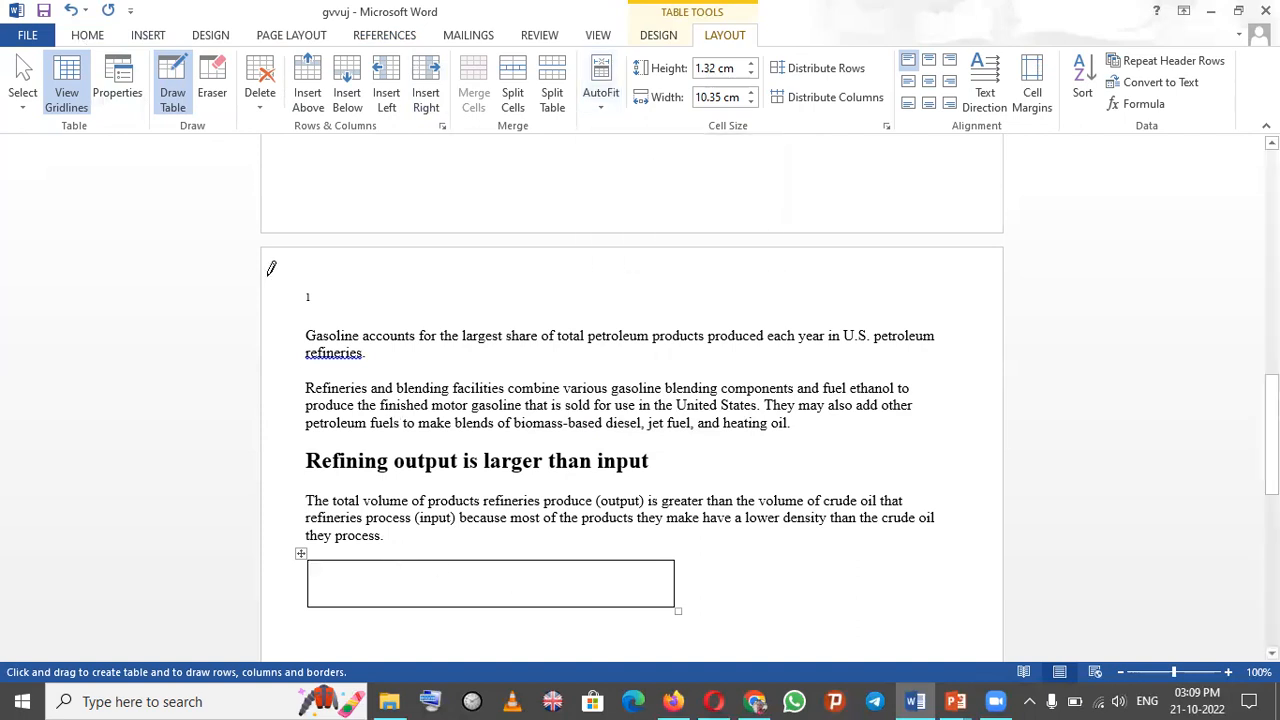
pyautogui.moveTo(501, 560); pyautogui.dragTo(503, 606)
# - Insert a 5-column, 7-row table inside the first cell of the drawn table
pyautogui.click(140, 36)
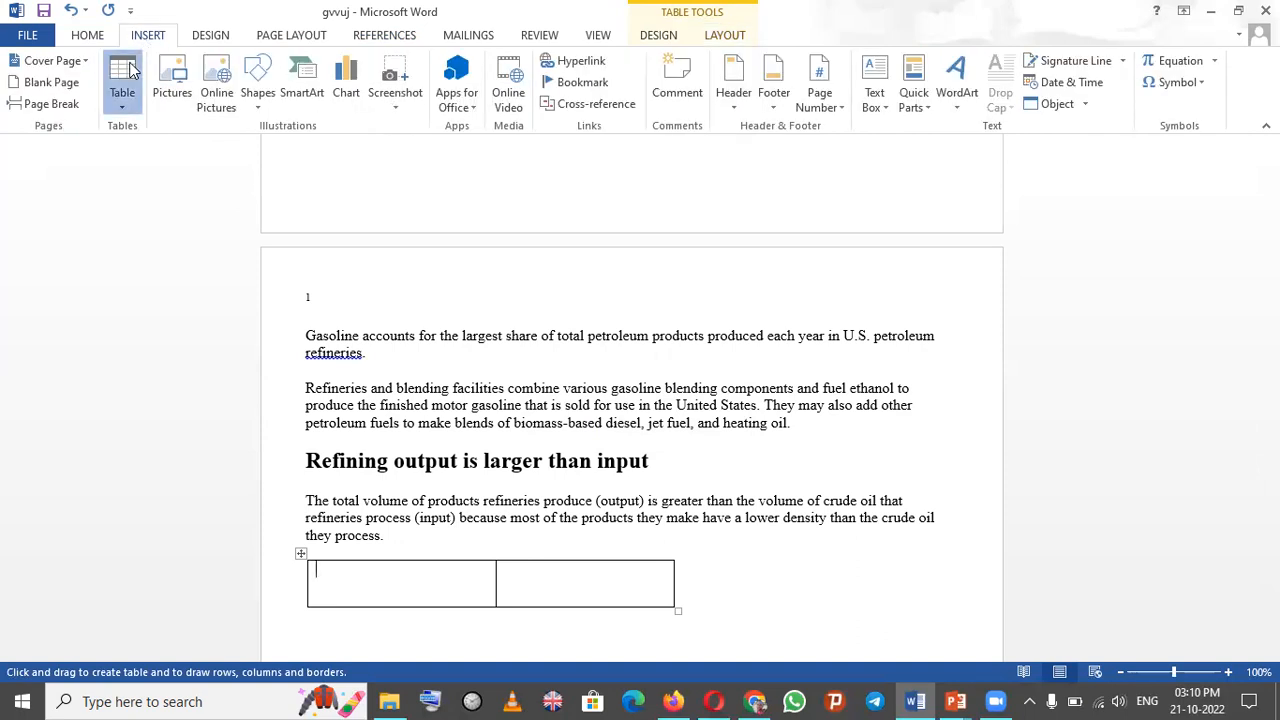
pyautogui.click(131, 70)
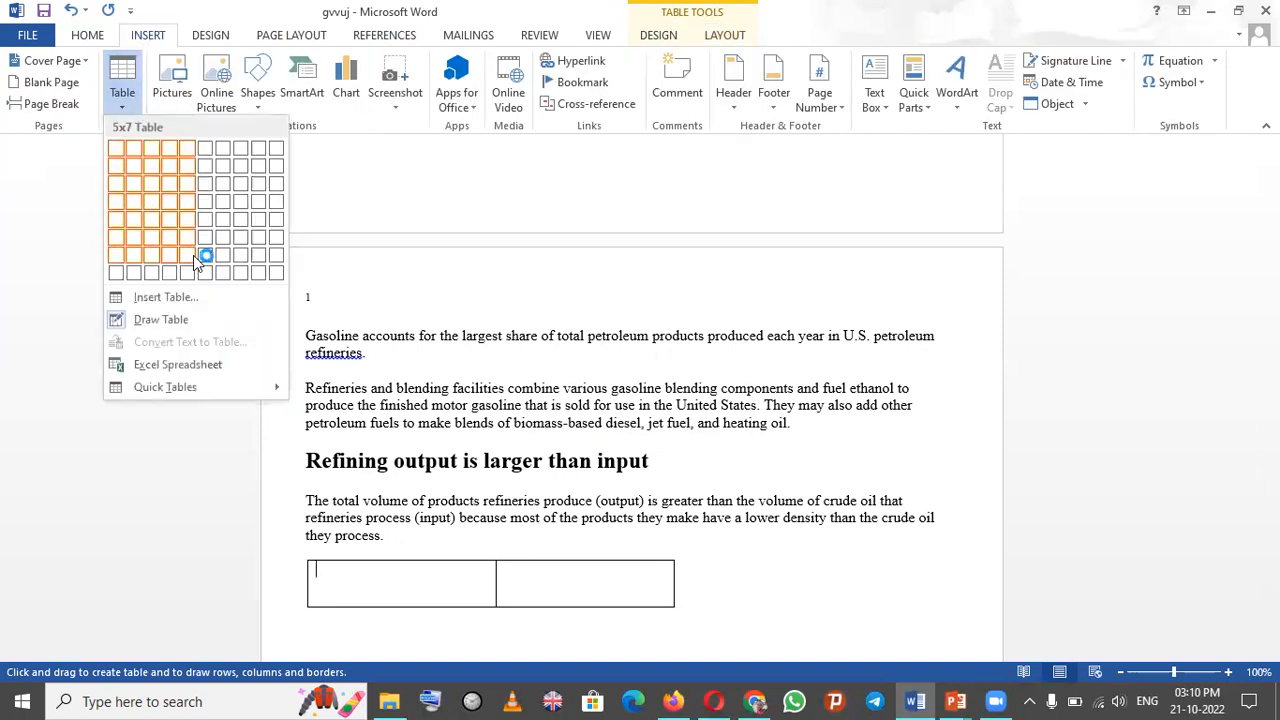
pyautogui.click(195, 260)
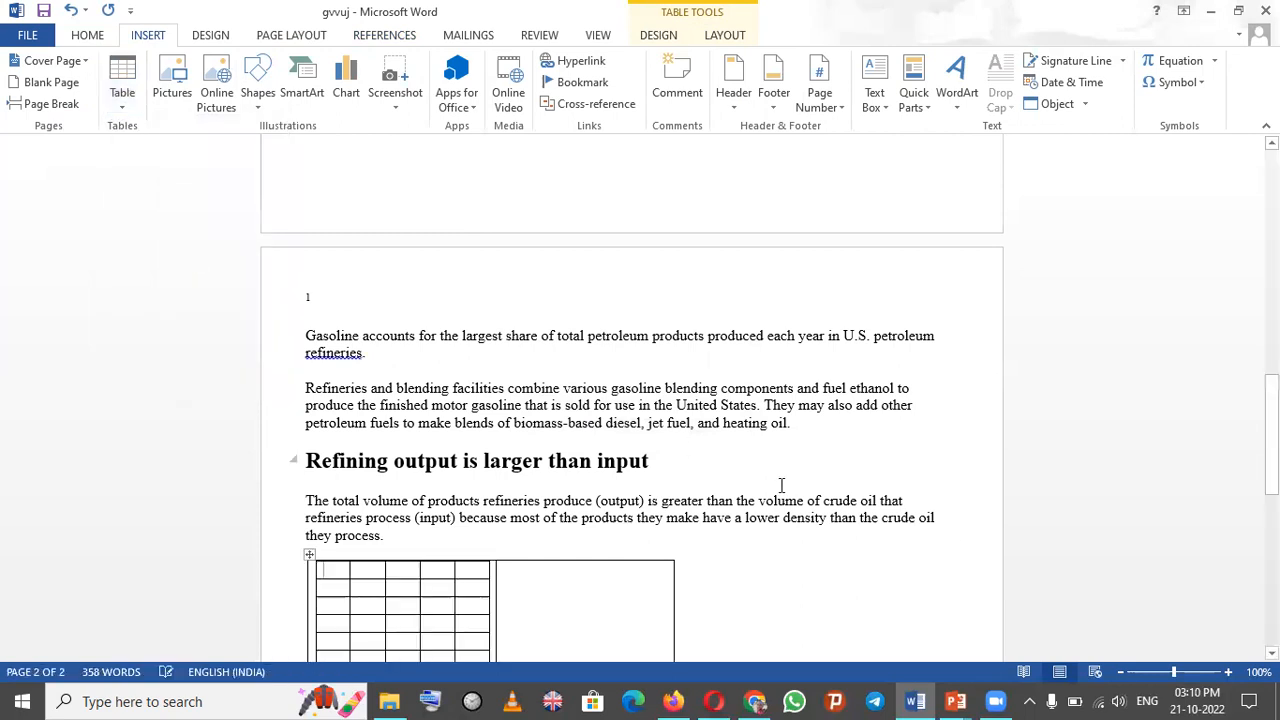
pyautogui.moveTo(1272, 438); pyautogui.dragTo(1272, 511)
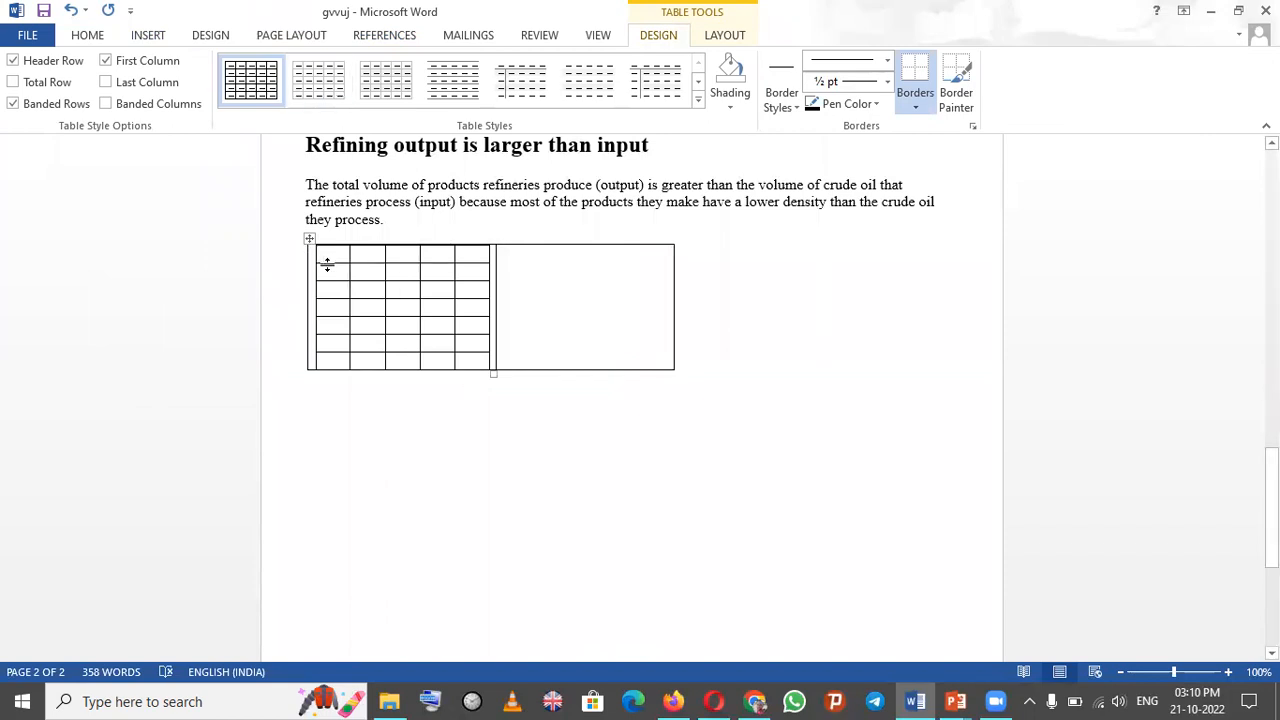
# - Undo the nested table and the drawn two-cell table below the last paragraph
pyautogui.moveTo(312, 276)
pyautogui.hotkey('ctrl', 'z')
pyautogui.hotkey('ctrl', 'z')
pyautogui.hotkey('ctrl', 'z')
pyautogui.hotkey('ctrl', 'z')
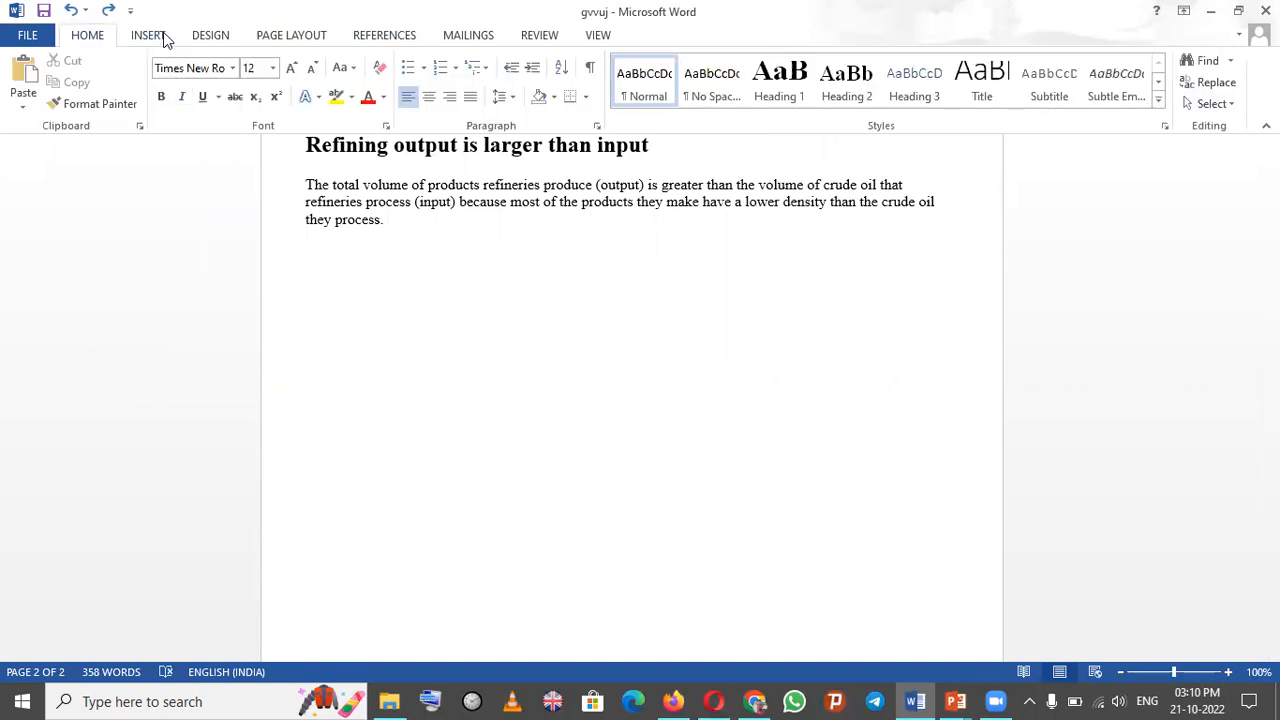
# - Insert a 4-column, 7-row table below the last paragraph of the document
pyautogui.click(148, 35)
pyautogui.click(122, 88)
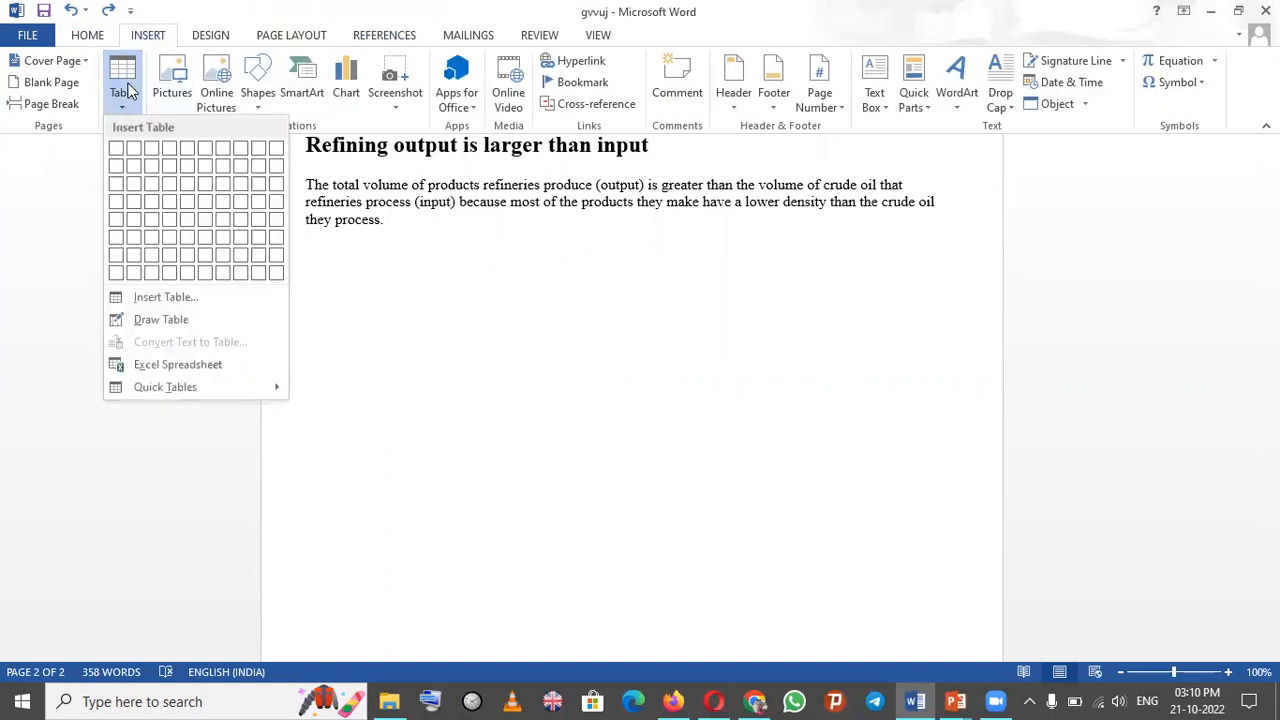
pyautogui.click(169, 257)
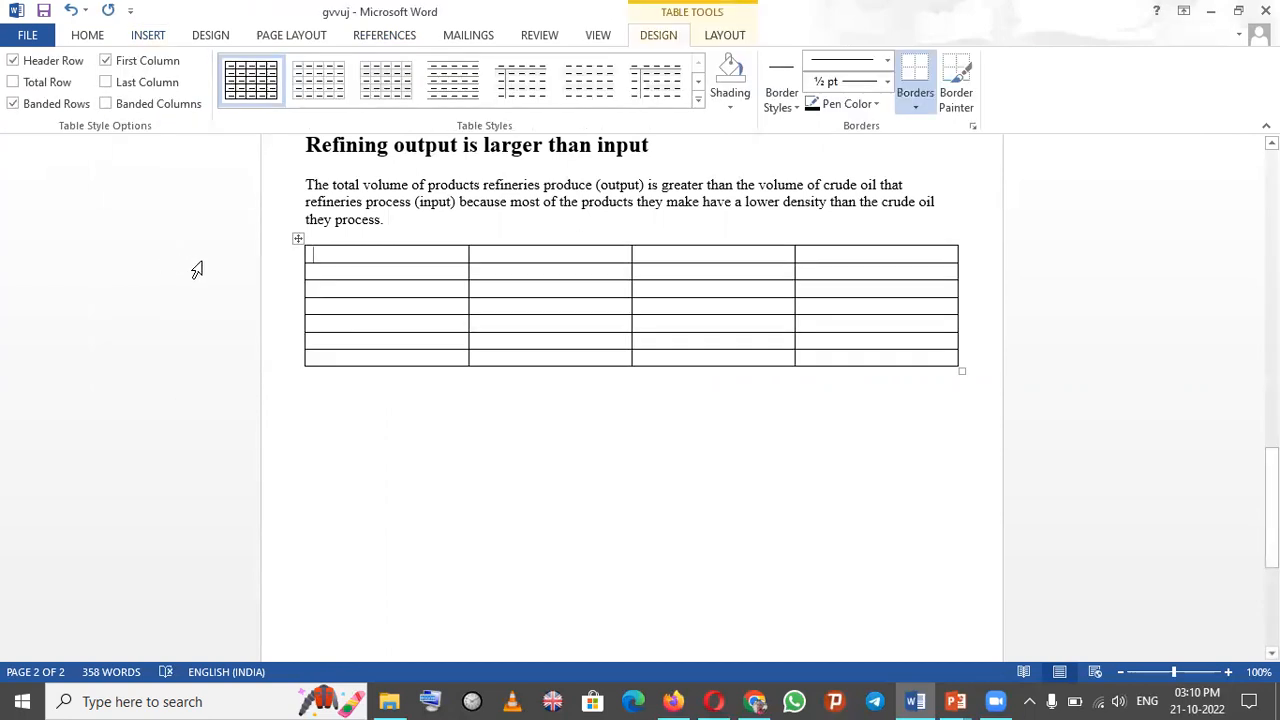
pyautogui.click(308, 274)
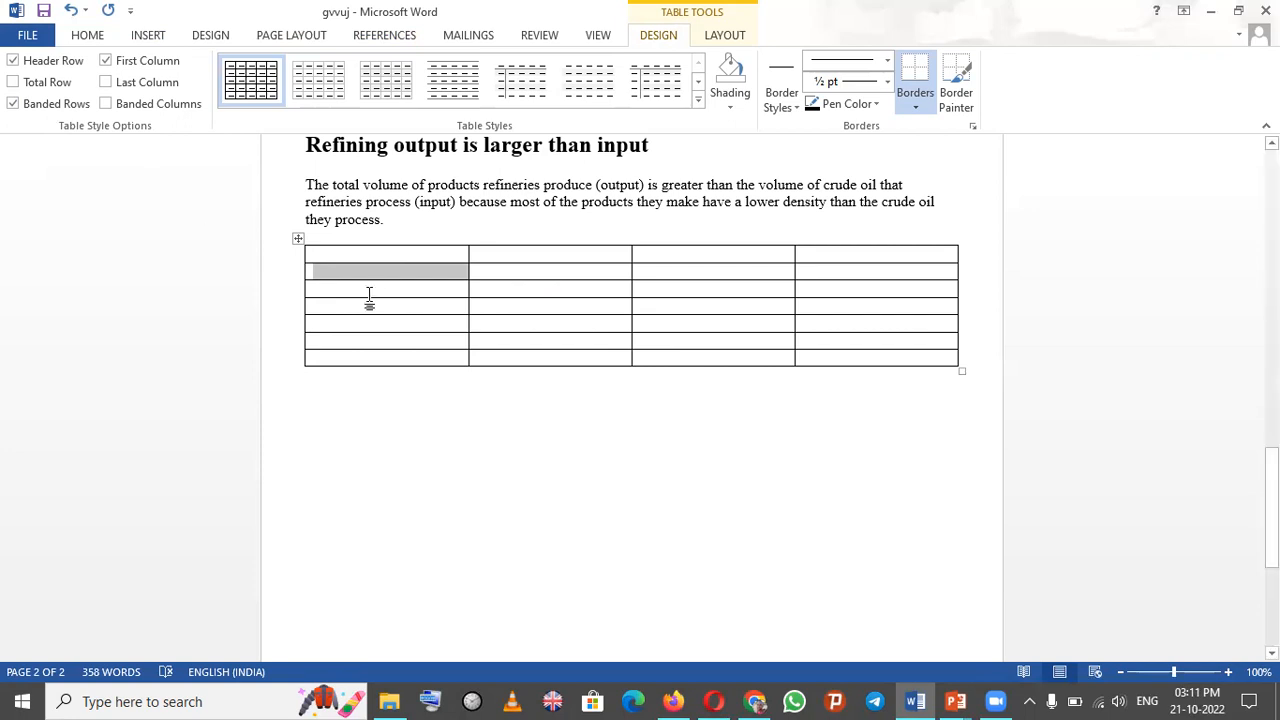
pyautogui.click(769, 416)
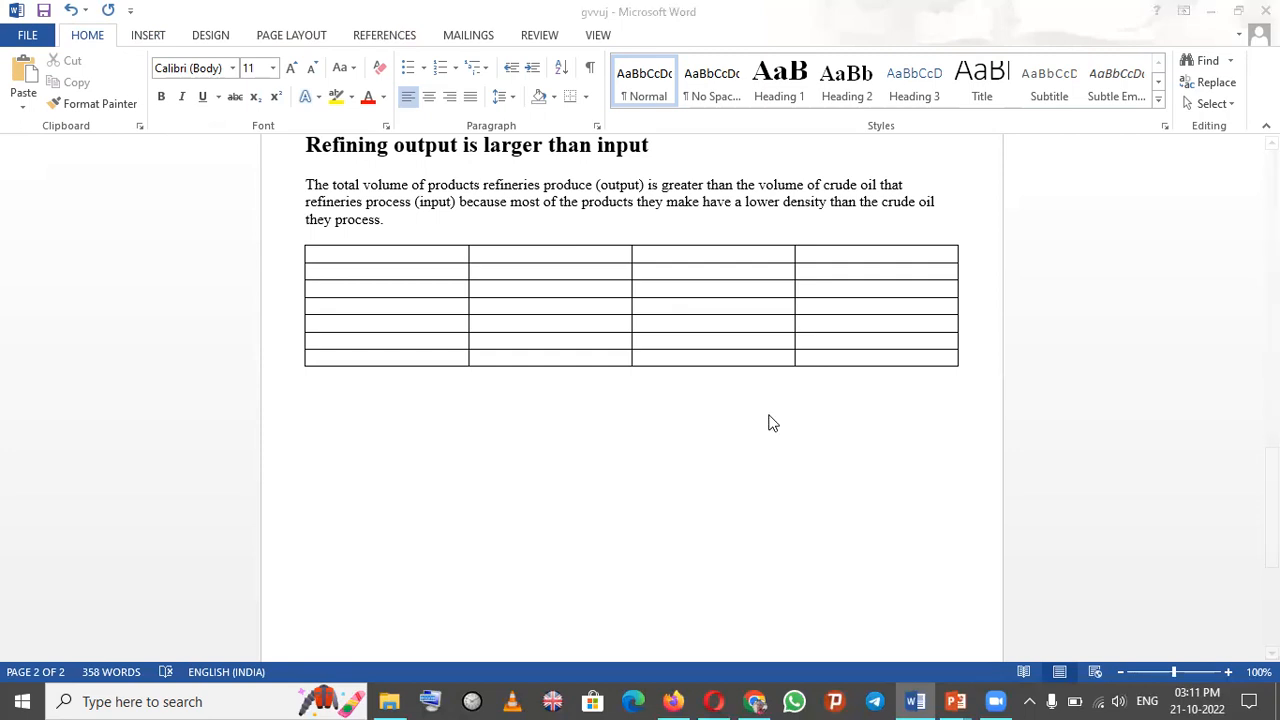
# - Switch to the Activity 3 slide show to review the objectives, then return to the Word document
pyautogui.press('super+Tab')
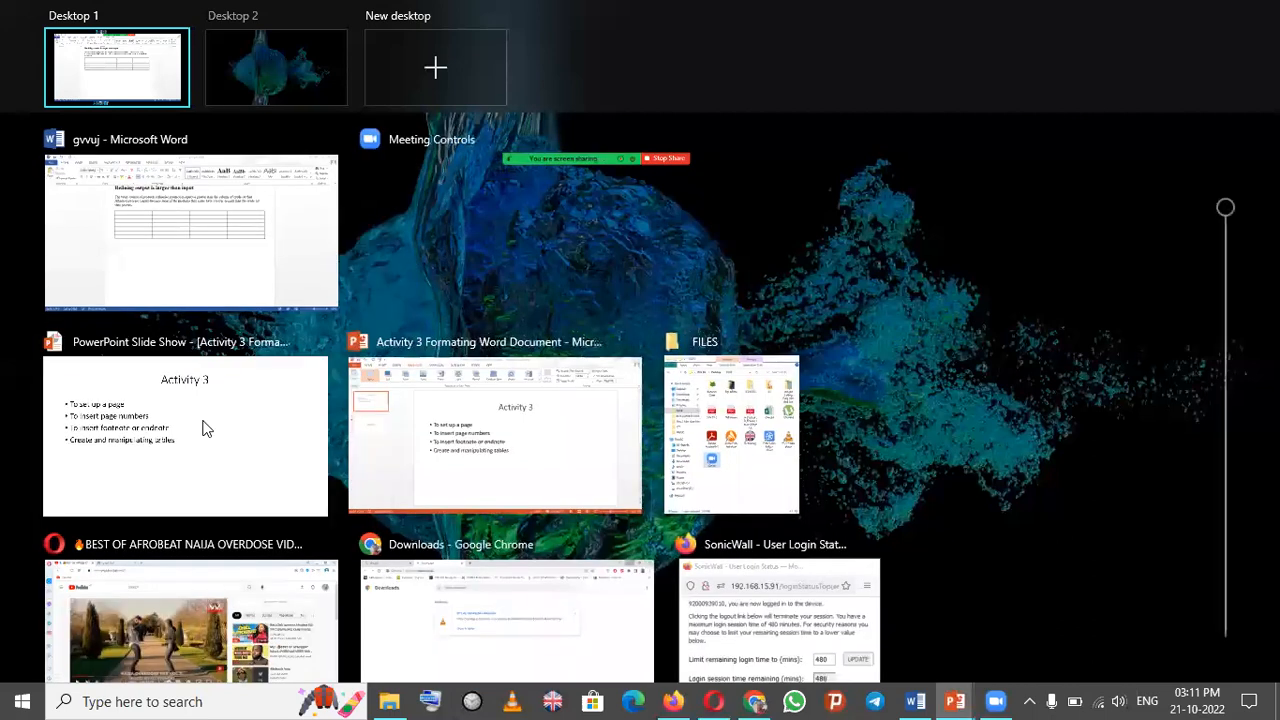
pyautogui.click(240, 362)
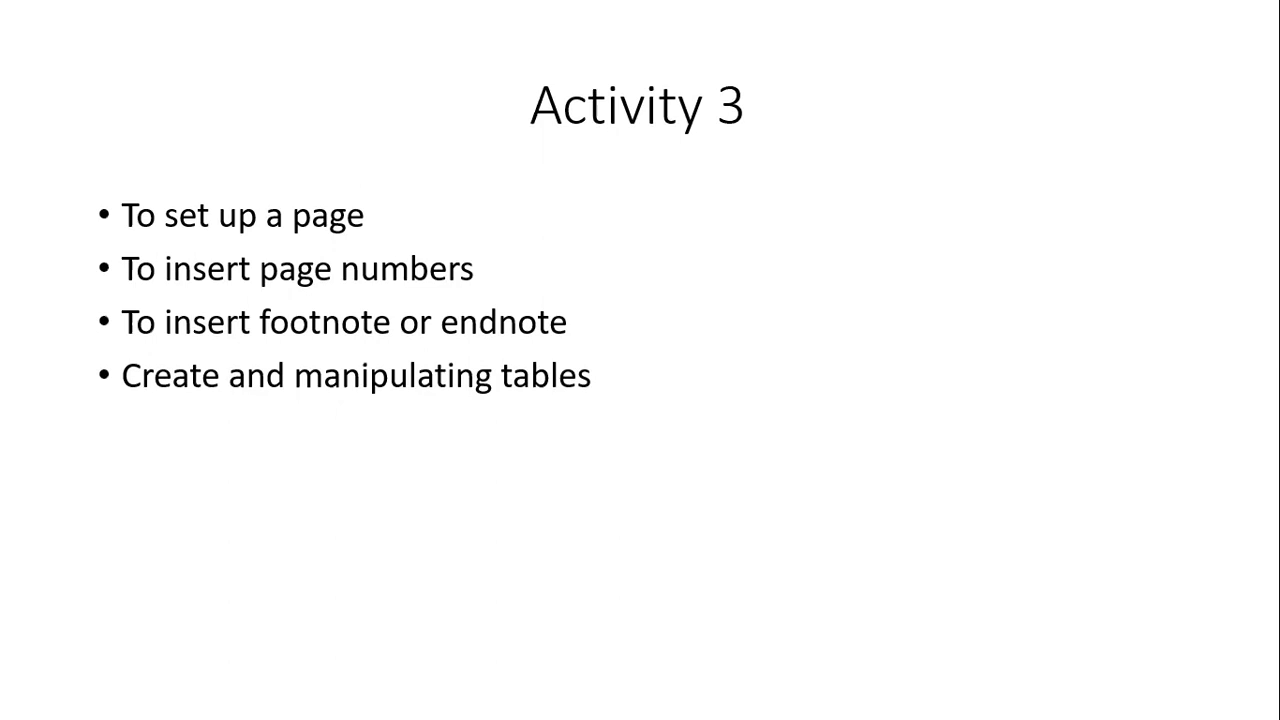
pyautogui.press('super')
pyautogui.press('super+Tab')
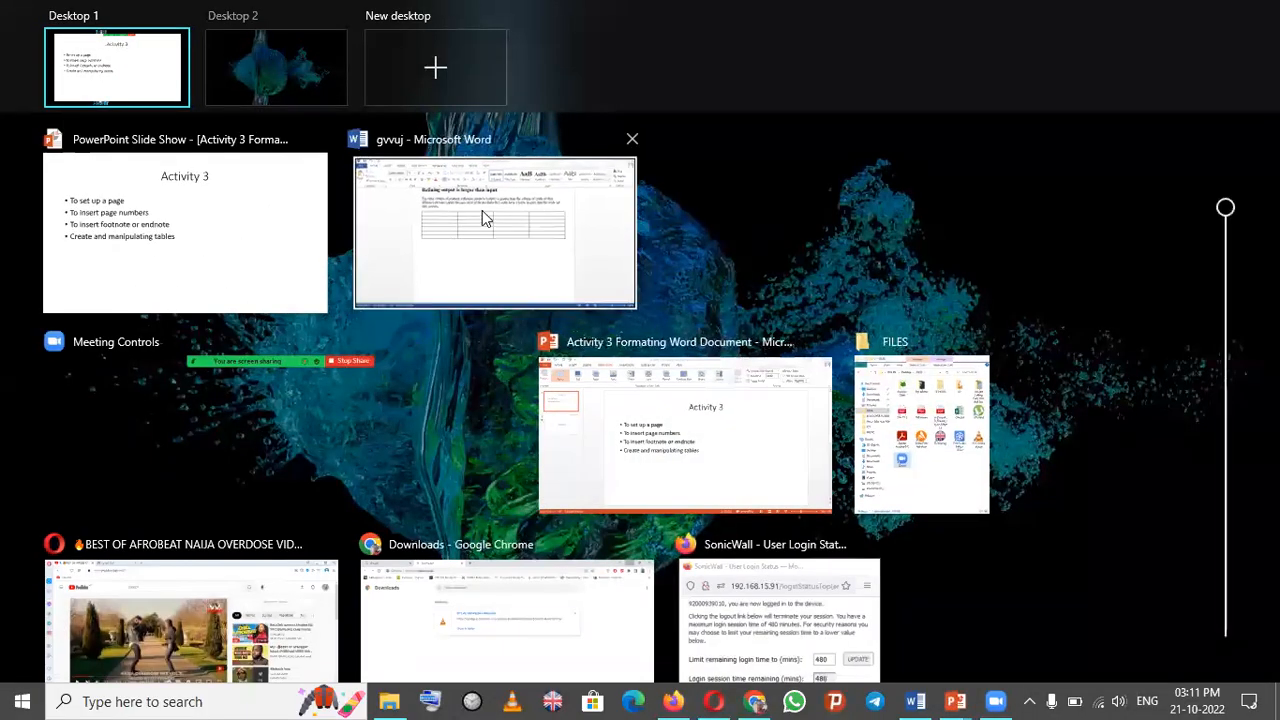
pyautogui.click(481, 216)
# - Insert a Blank header at the top of the document, typing sample text into it and erasing it
pyautogui.moveTo(1271, 507); pyautogui.dragTo(1271, 284)
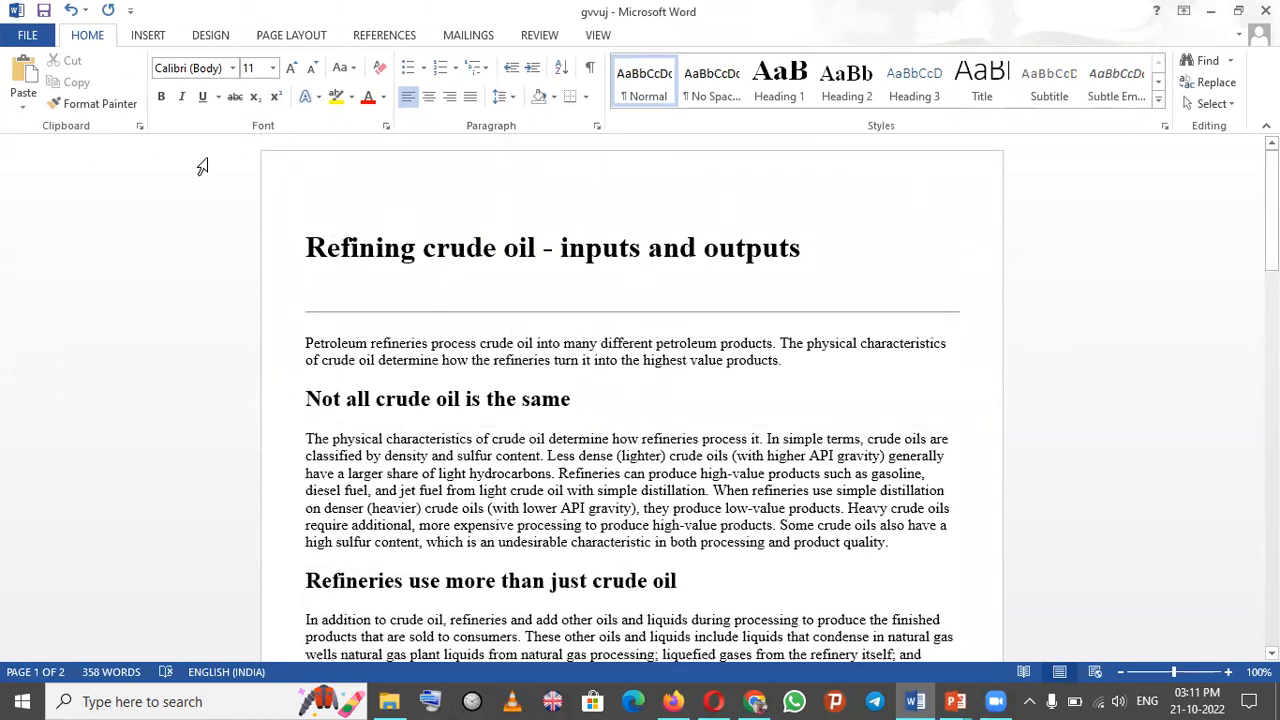
pyautogui.click(149, 37)
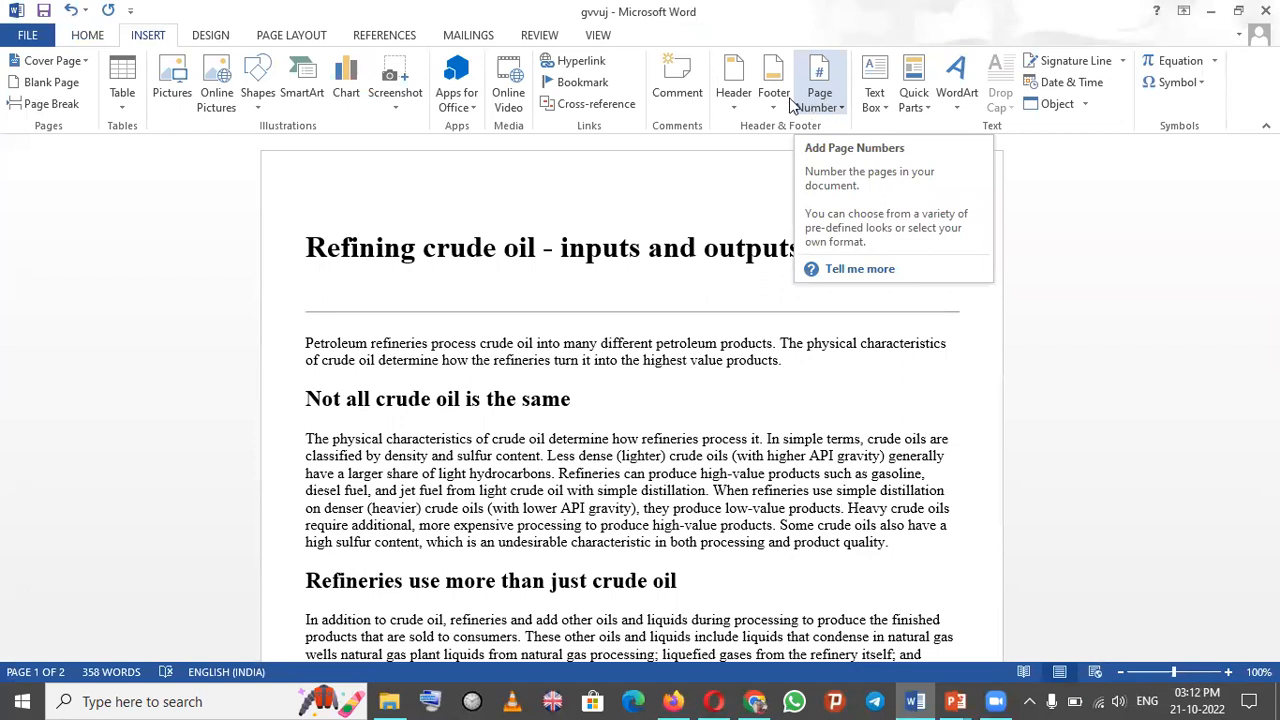
pyautogui.click(735, 85)
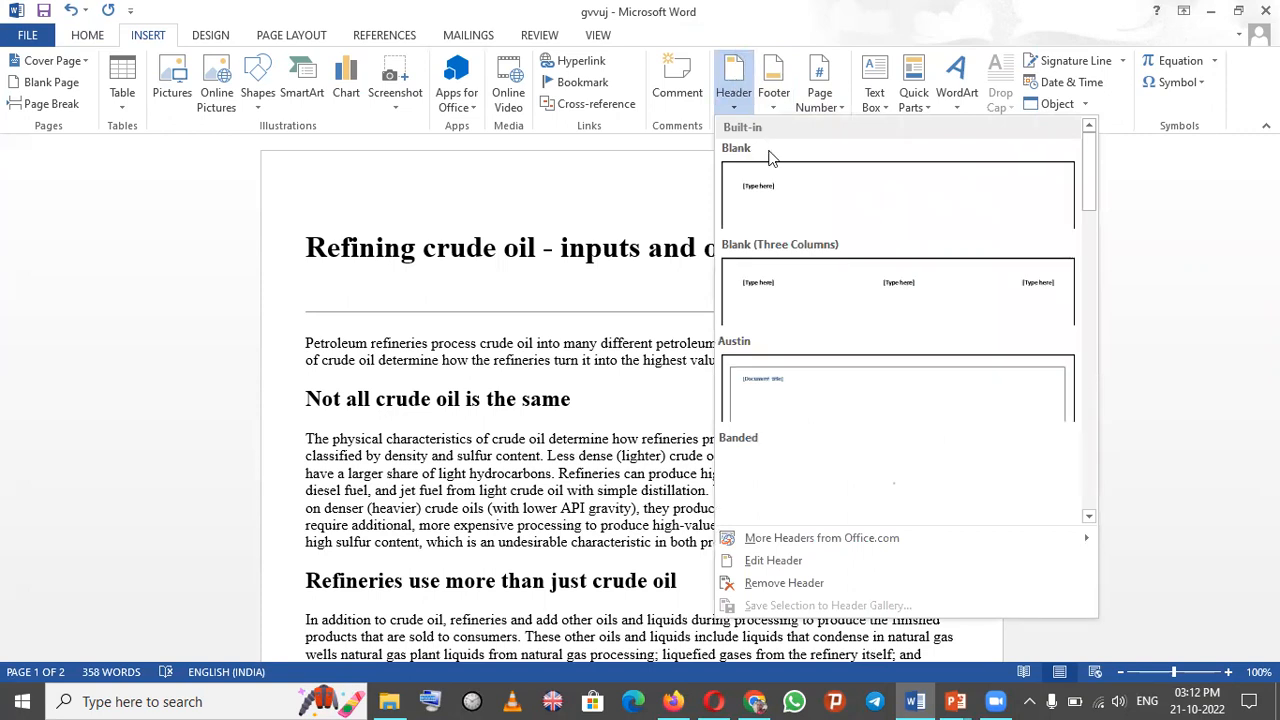
pyautogui.click(790, 197)
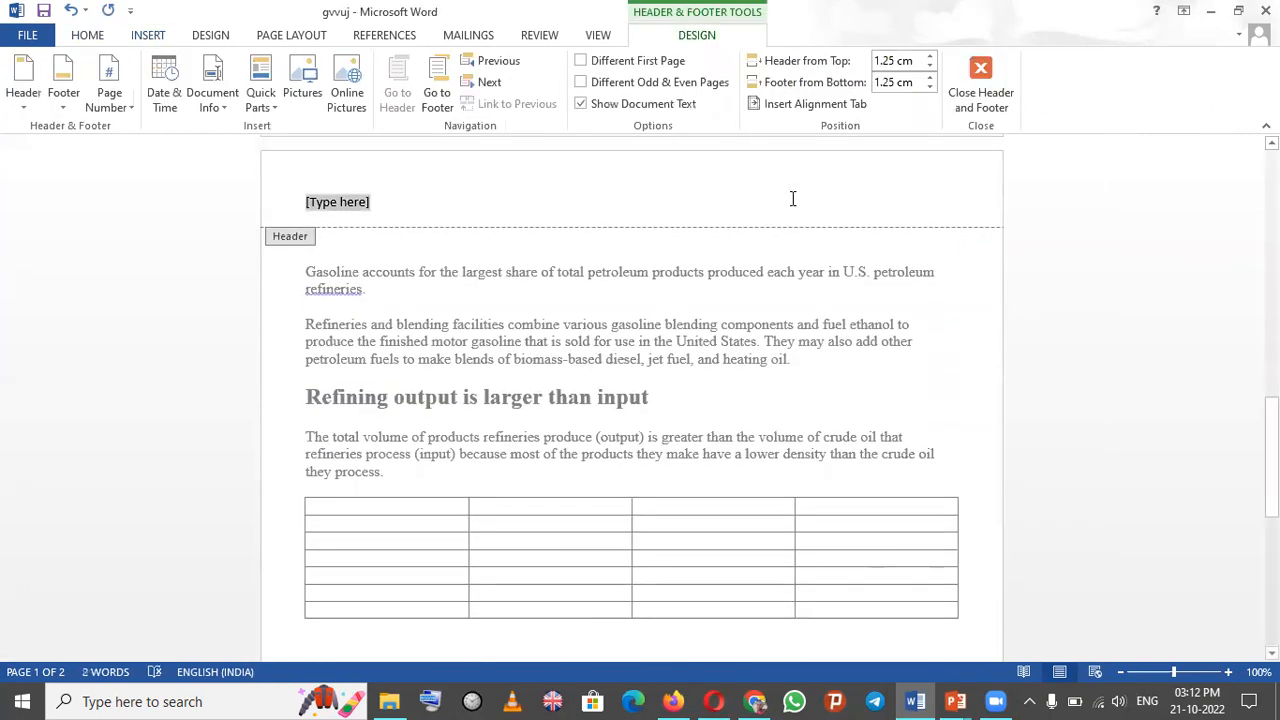
pyautogui.write('hvjhvj')
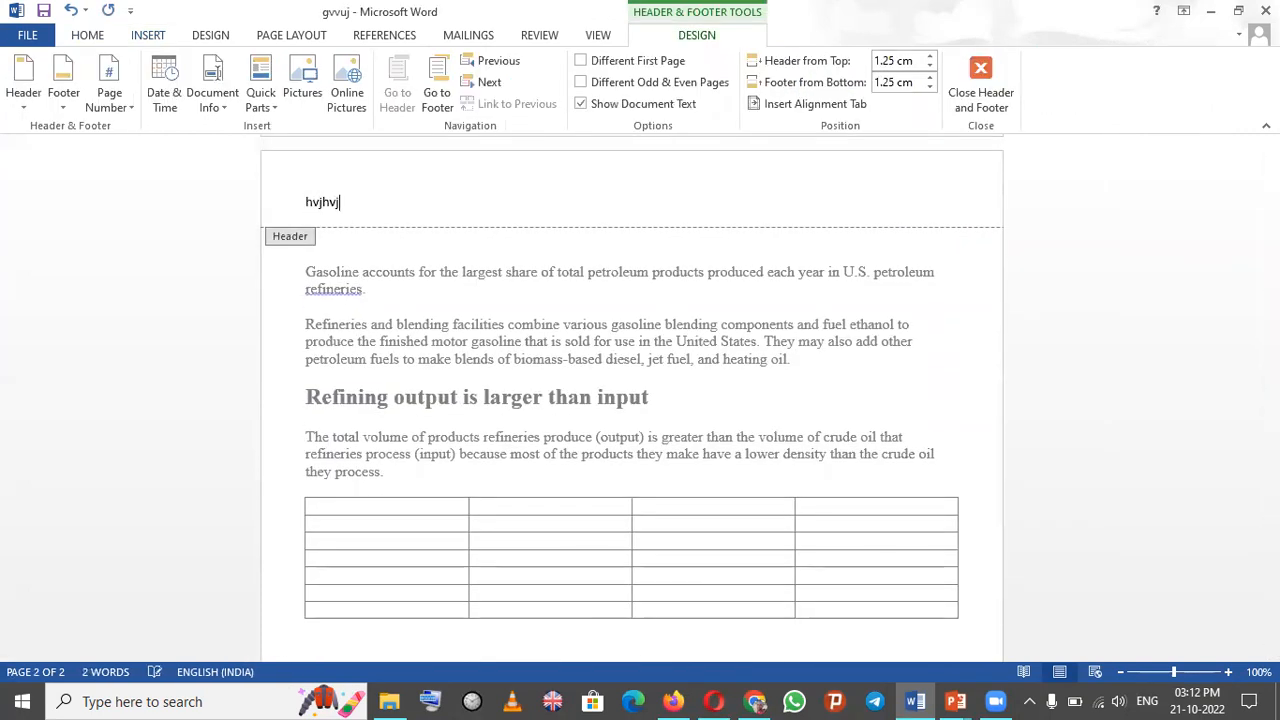
pyautogui.press('BackSpace')
pyautogui.press('BackSpace')
pyautogui.press('BackSpace')
pyautogui.press('BackSpace')
pyautogui.press('BackSpace')
pyautogui.press('BackSpace')
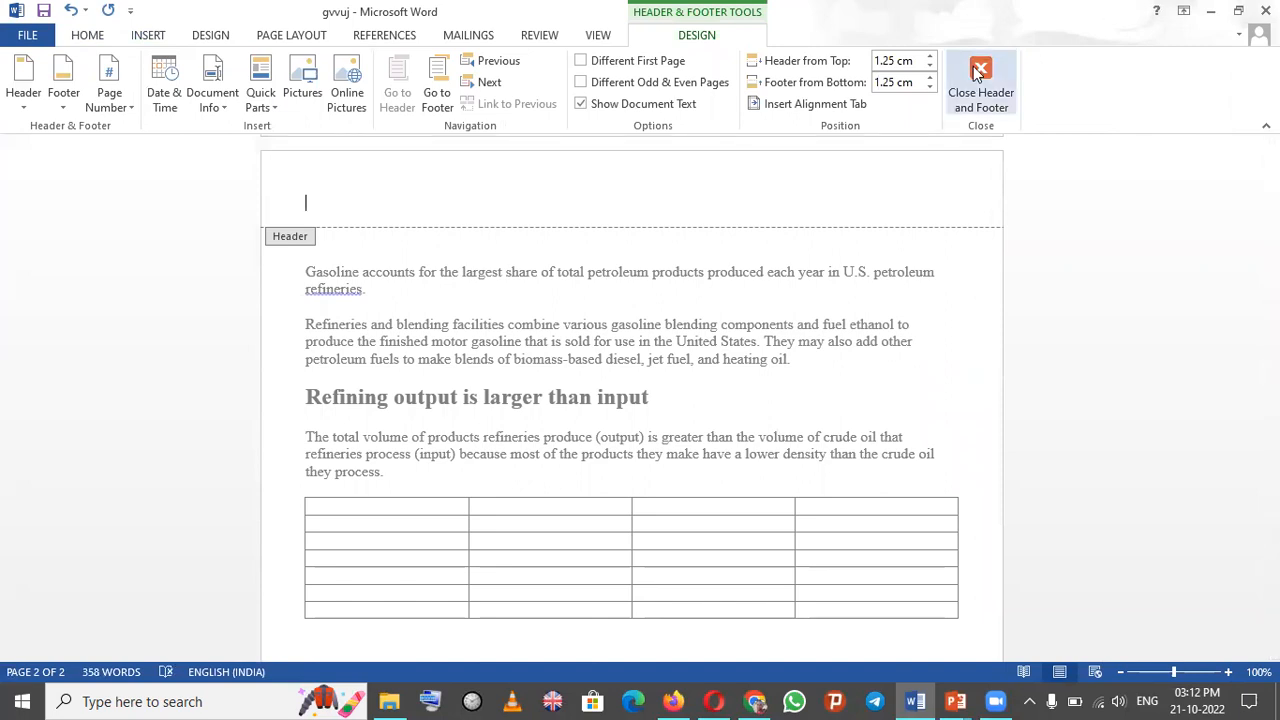
# - Type sample text into the footer, erase it, and close the header and footer
pyautogui.moveTo(1271, 455); pyautogui.dragTo(1271, 592)
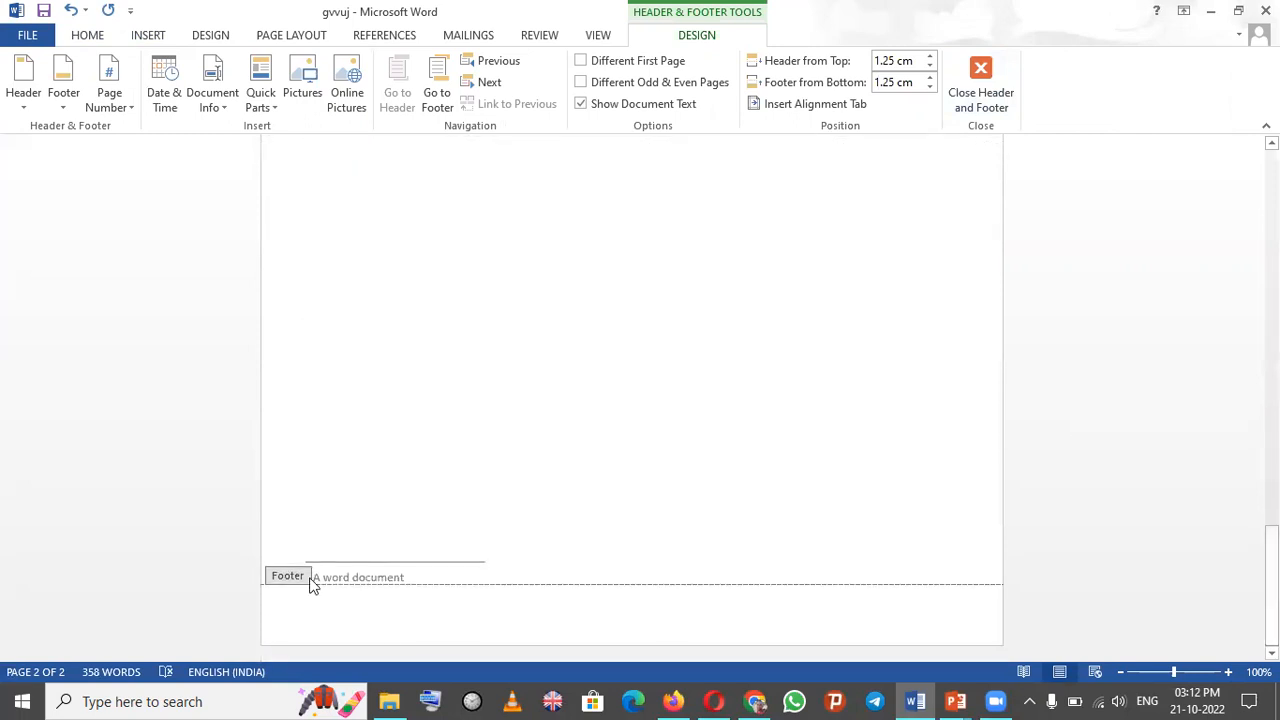
pyautogui.click(356, 603)
pyautogui.write('ugbjhbik')
pyautogui.press('BackSpace')
pyautogui.press('BackSpace')
pyautogui.press('BackSpace')
pyautogui.press('BackSpace')
pyautogui.press('BackSpace')
pyautogui.press('BackSpace')
pyautogui.press('BackSpace')
pyautogui.press('BackSpace')
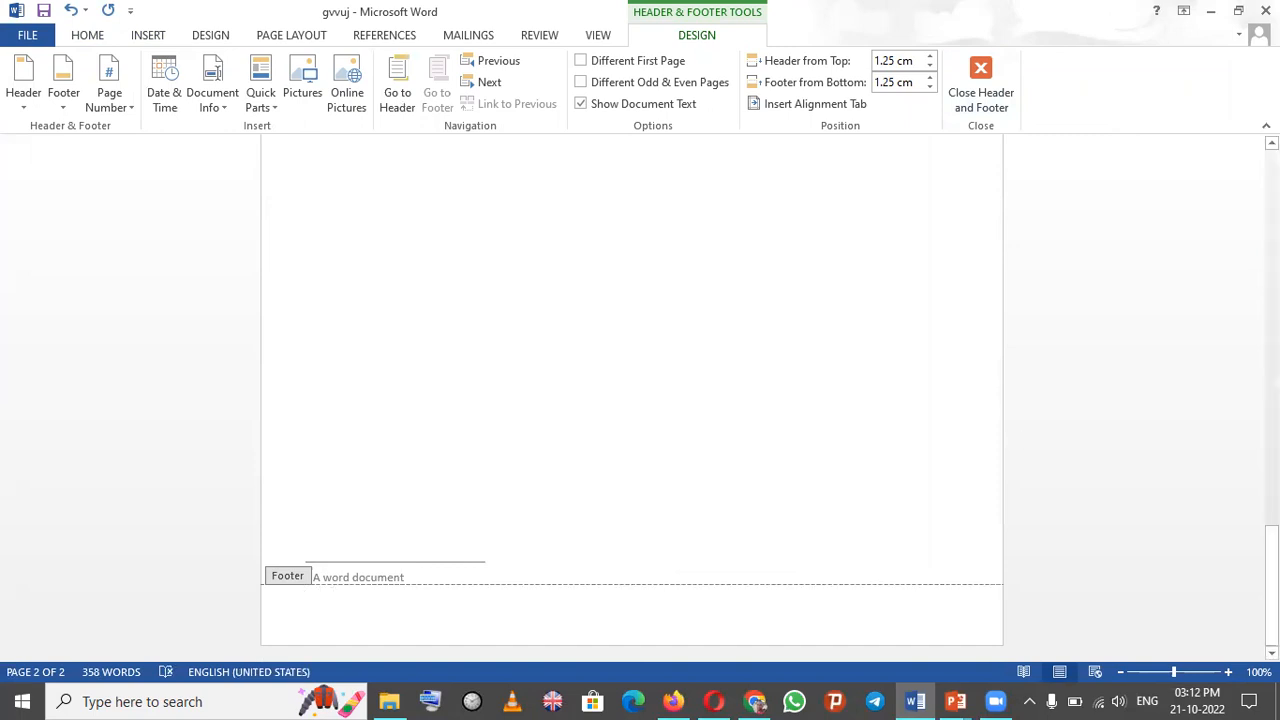
pyautogui.moveTo(1271, 587); pyautogui.dragTo(1271, 302)
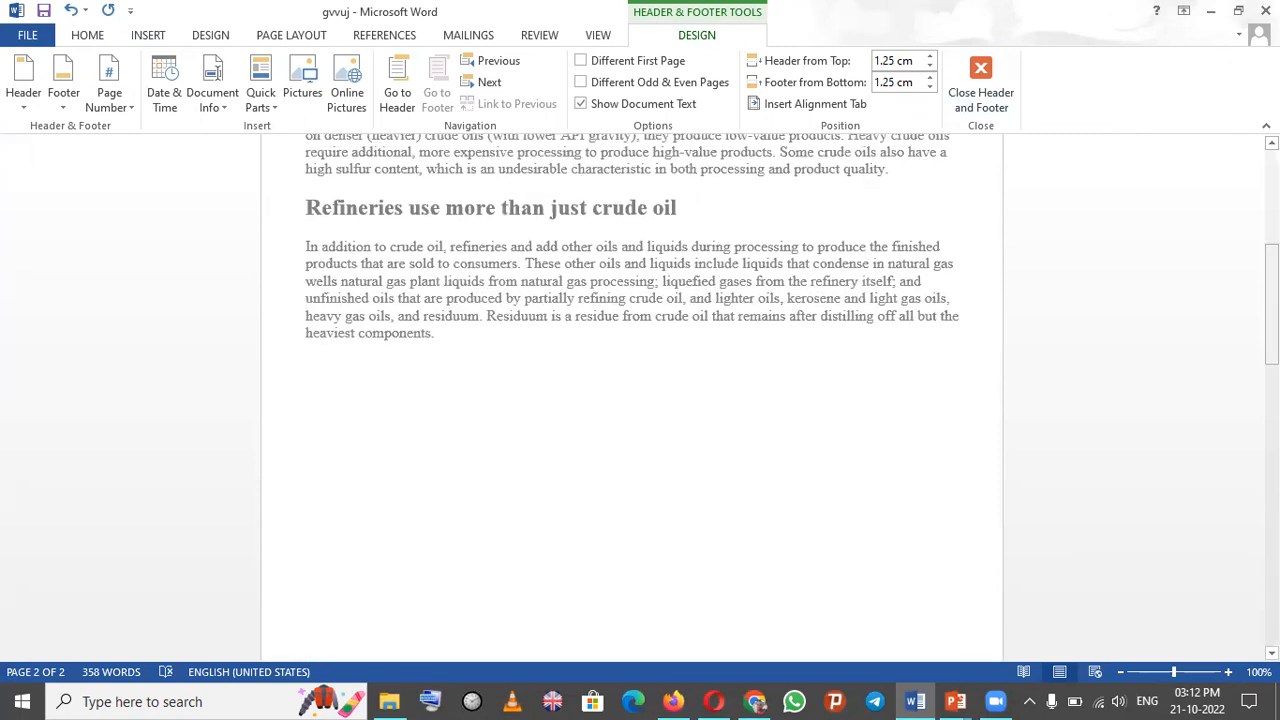
pyautogui.click(981, 70)
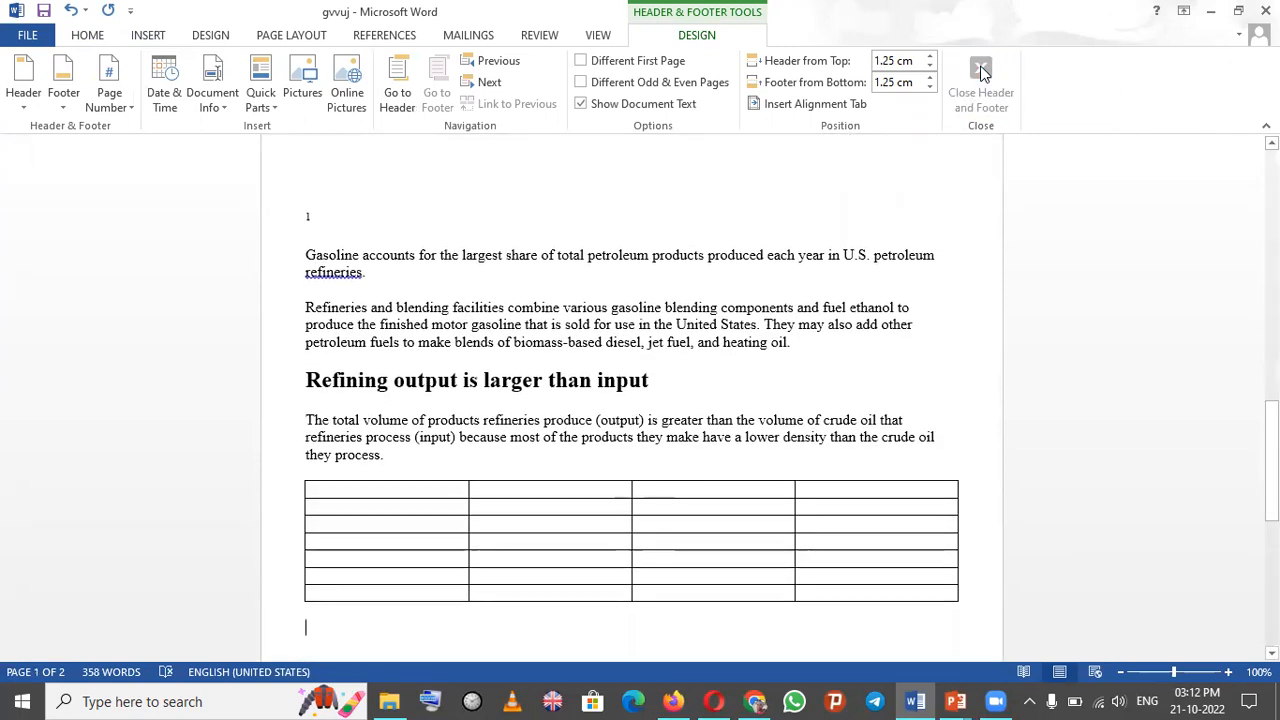
# - Insert a Plain Number 1 page number at the top of the page
pyautogui.click(150, 36)
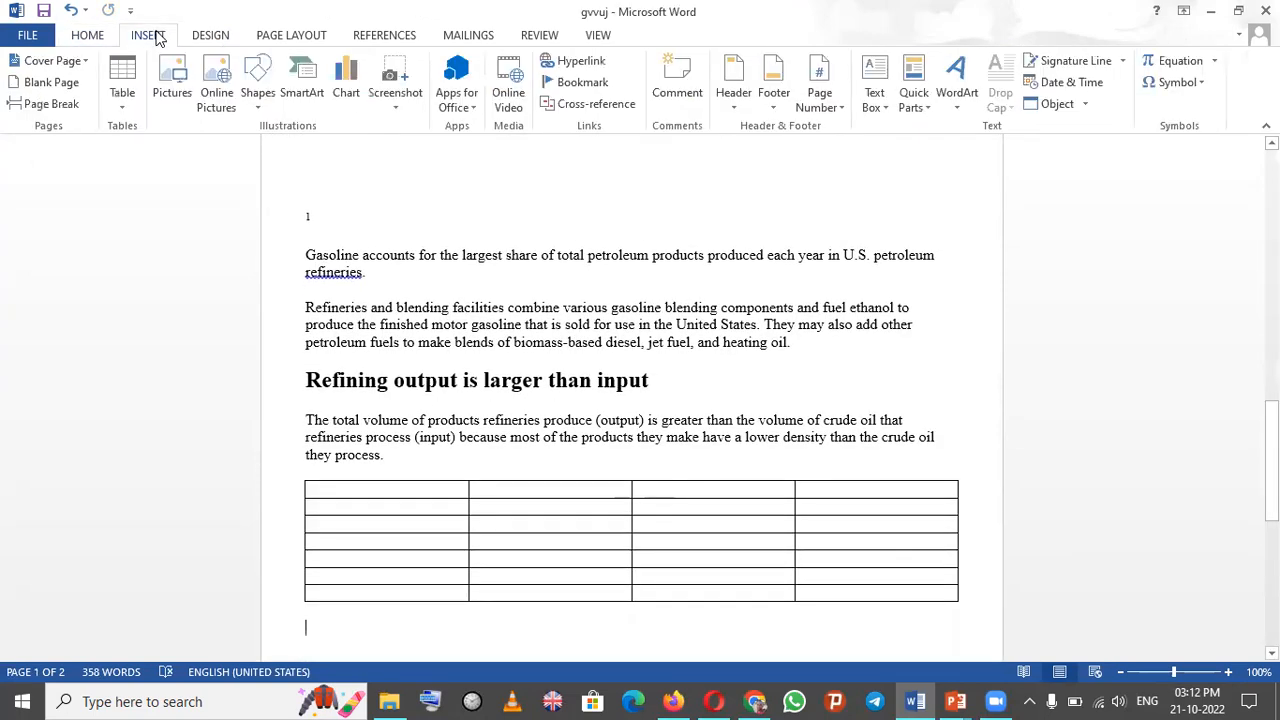
pyautogui.click(836, 112)
pyautogui.moveTo(855, 131)
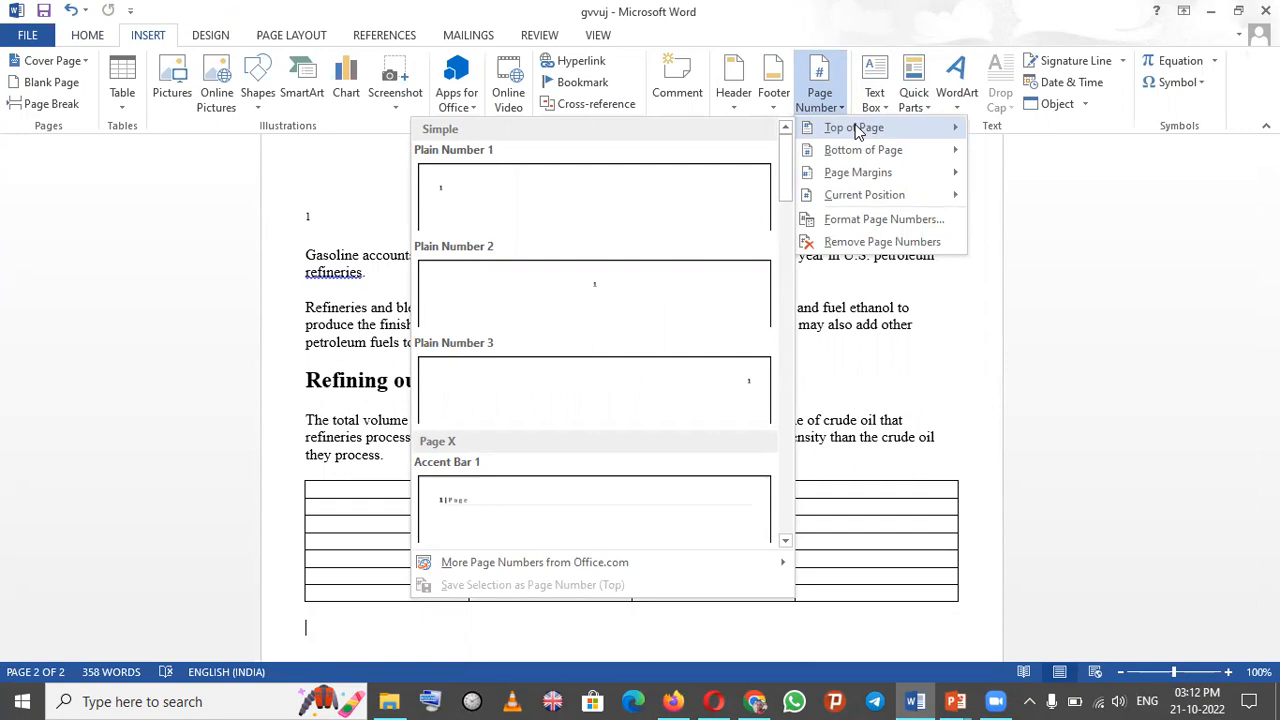
pyautogui.click(553, 236)
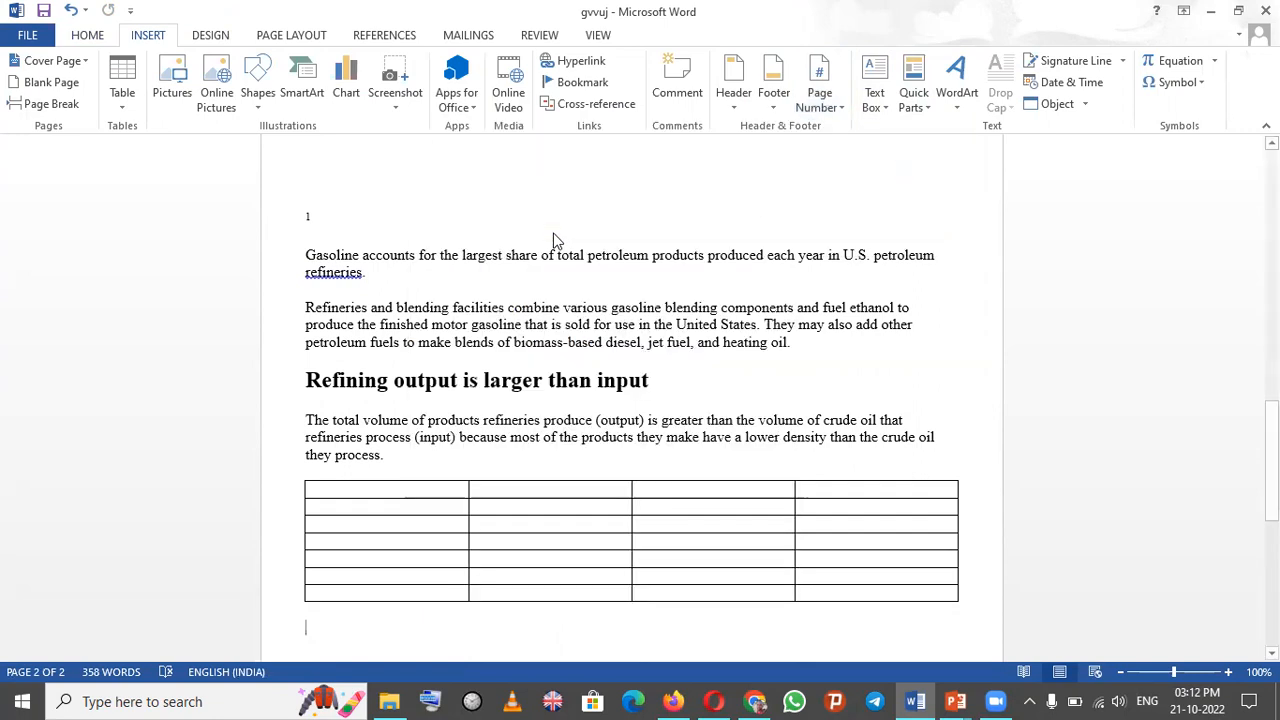
# - Retype the page number in the page 2 header as 2 and close the header and footer
pyautogui.write('1')
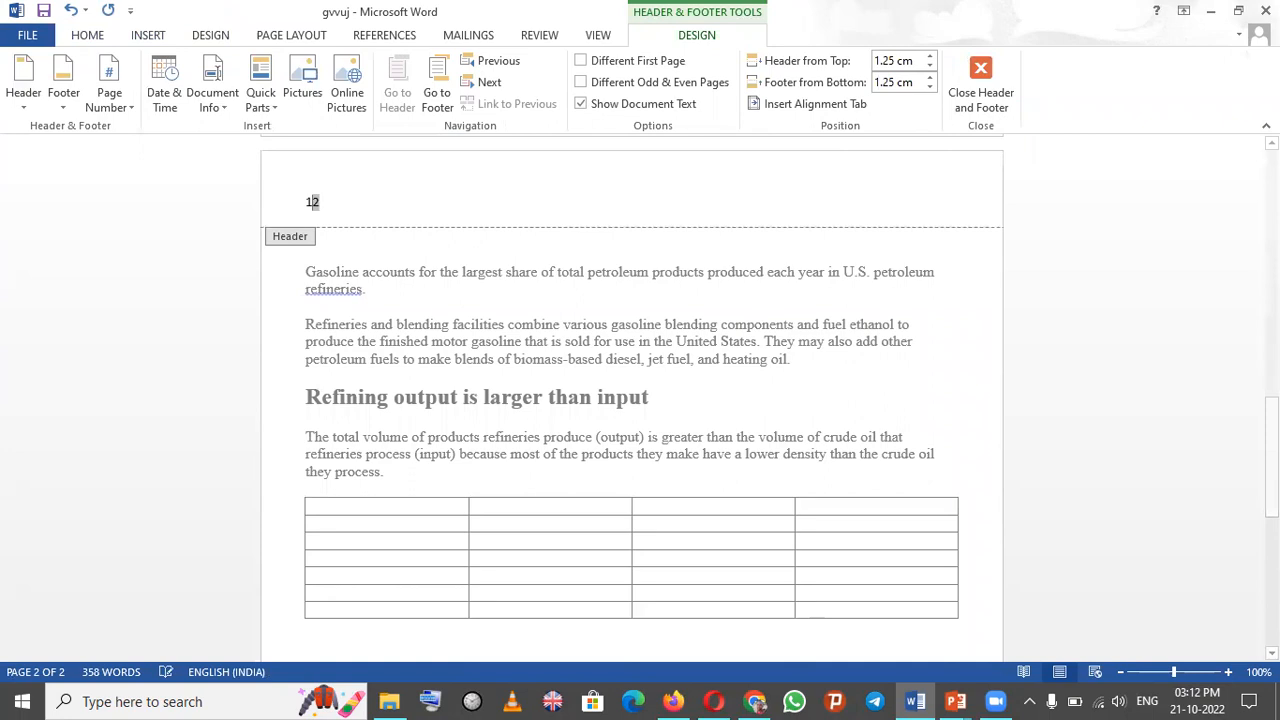
pyautogui.press('BackSpace')
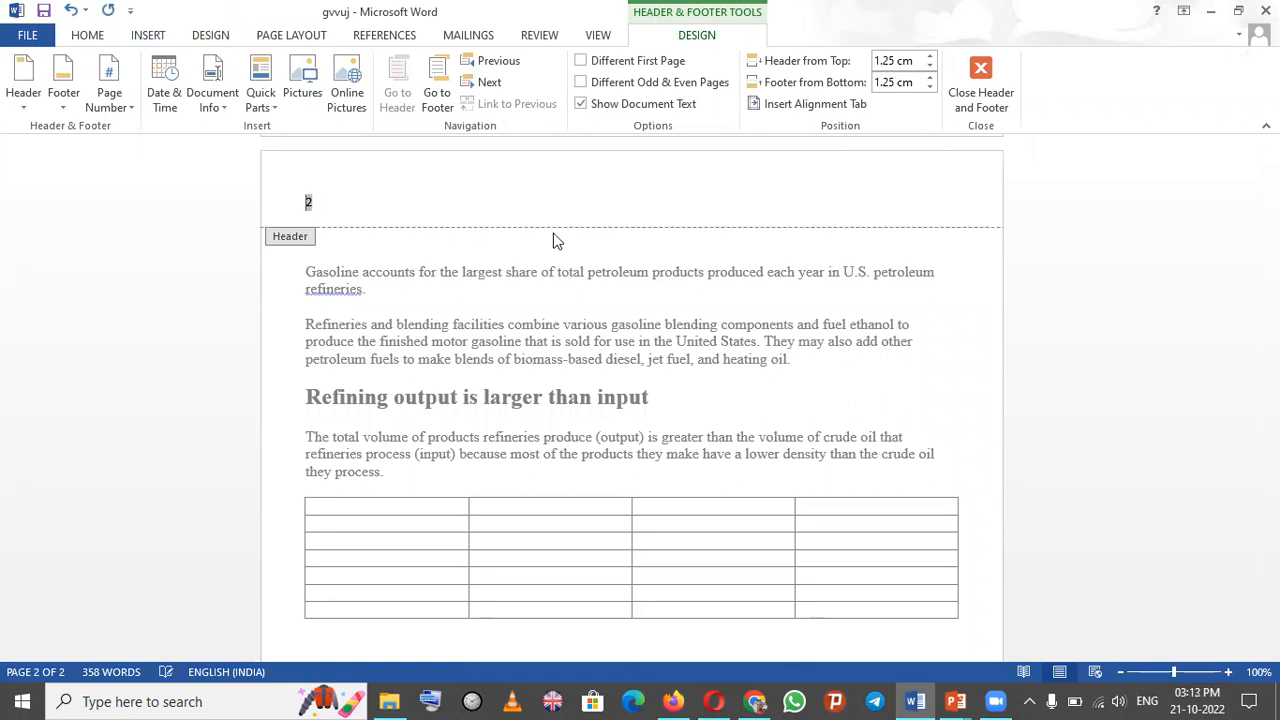
pyautogui.hotkey('shift', 'Right')
pyautogui.write('1')
pyautogui.moveTo(1271, 424); pyautogui.dragTo(1271, 355)
pyautogui.press('BackSpace')
pyautogui.write('222')
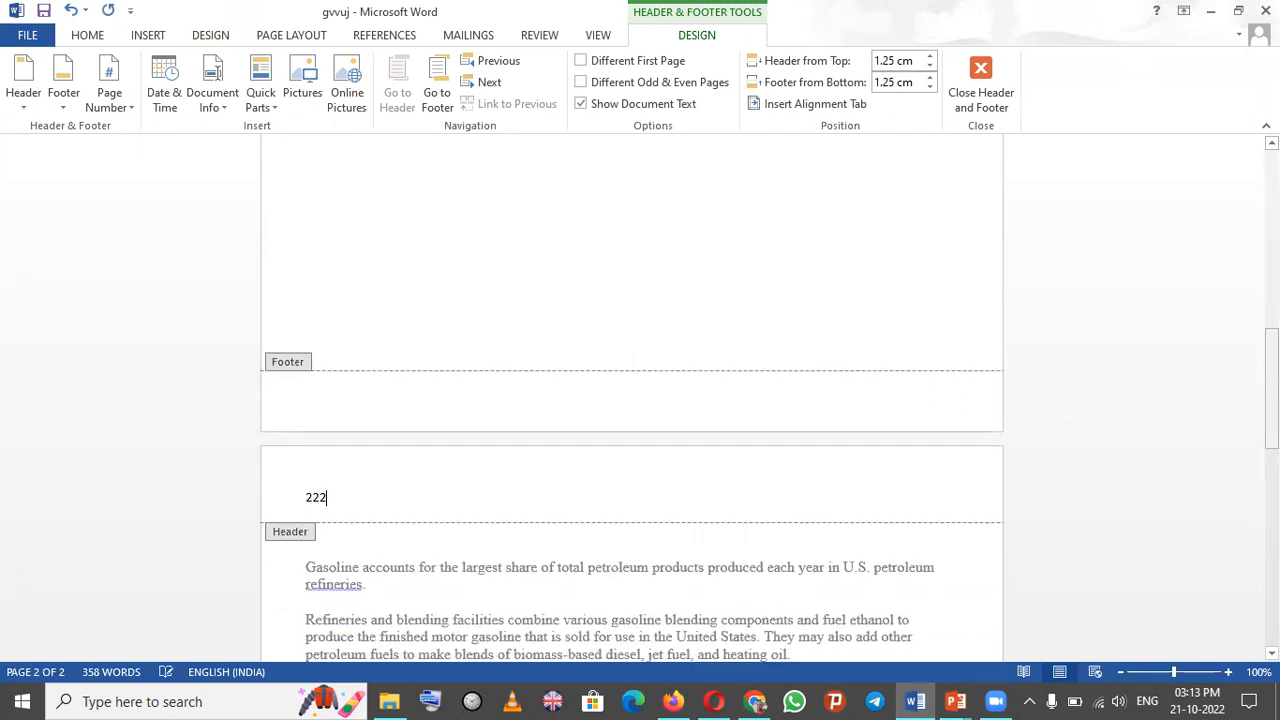
pyautogui.press('BackSpace')
pyautogui.press('BackSpace')
pyautogui.press('BackSpace')
pyautogui.write('2')
pyautogui.moveTo(1271, 390); pyautogui.dragTo(1271, 297)
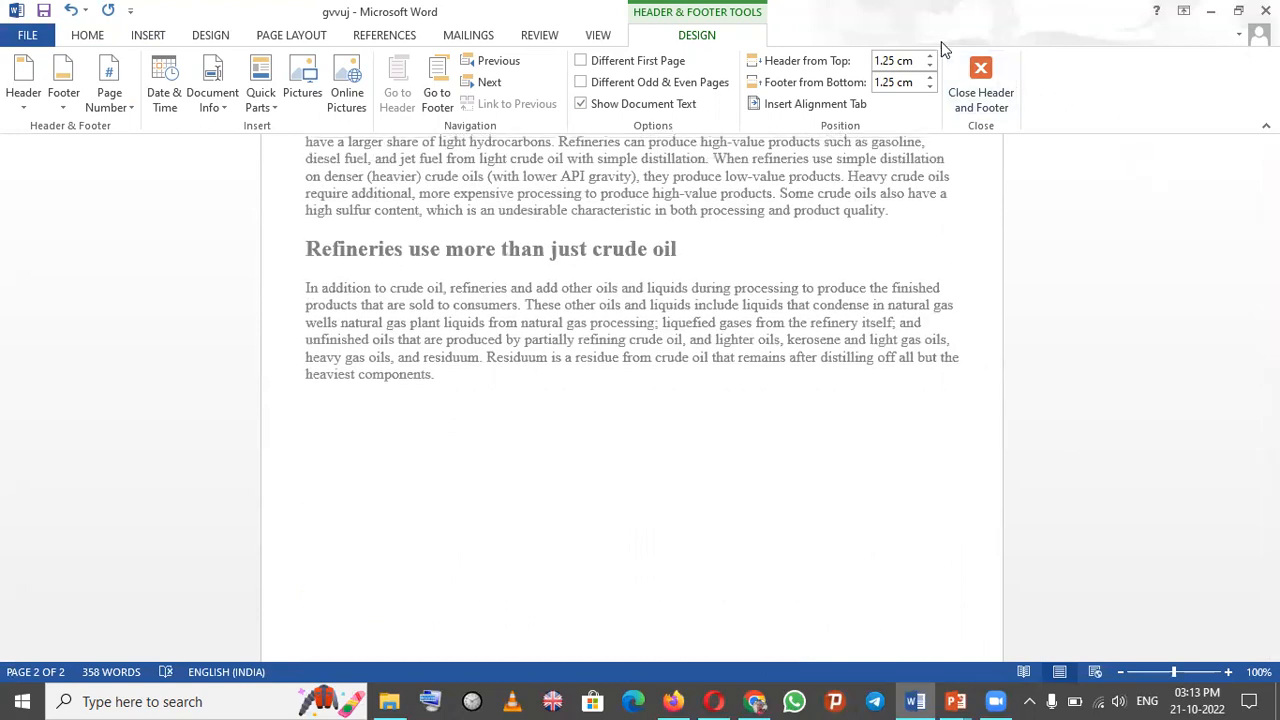
pyautogui.click(979, 78)
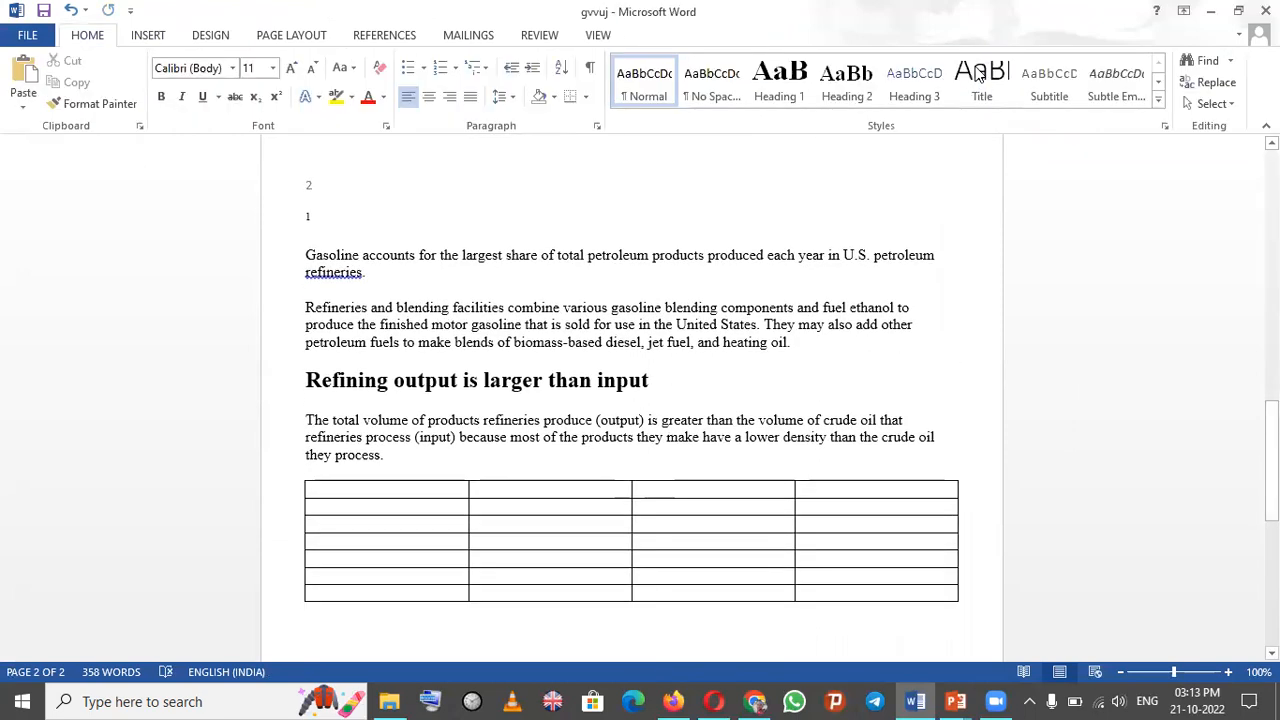
# - Switch to the Activity 3 slide show and advance to the next slide
pyautogui.press('super+Tab')
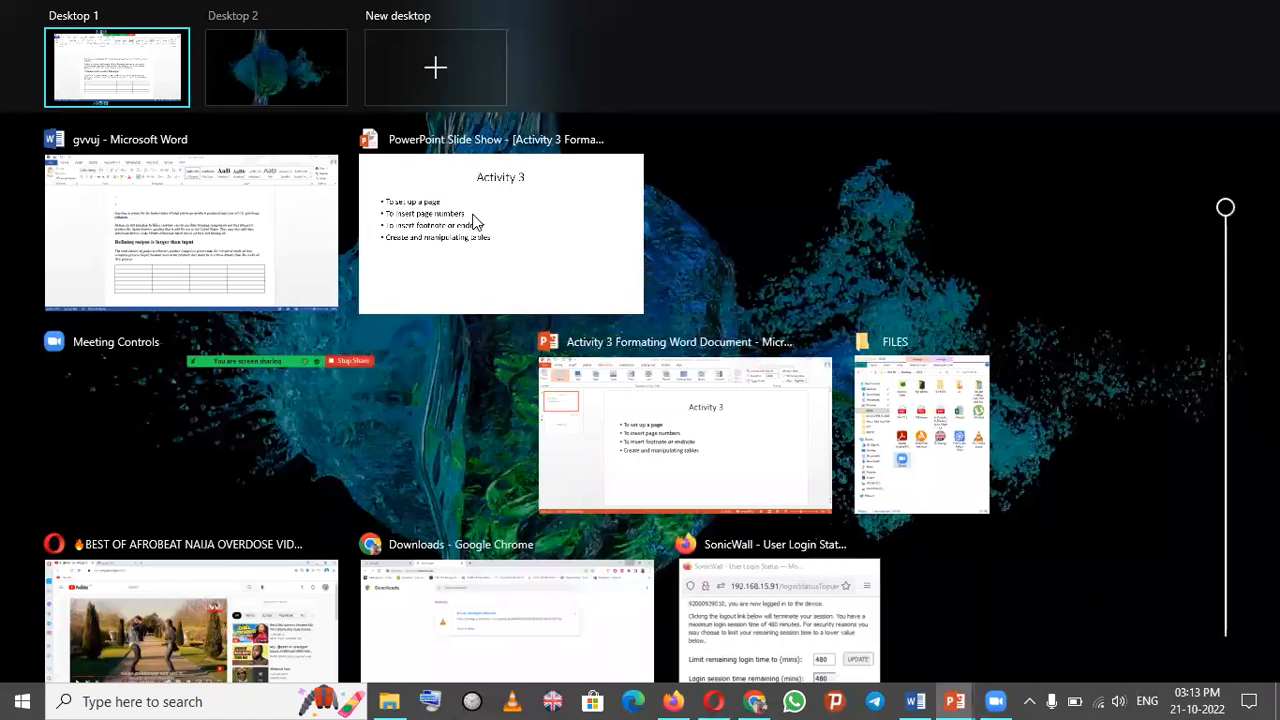
pyautogui.click(476, 216)
pyautogui.press('Right')
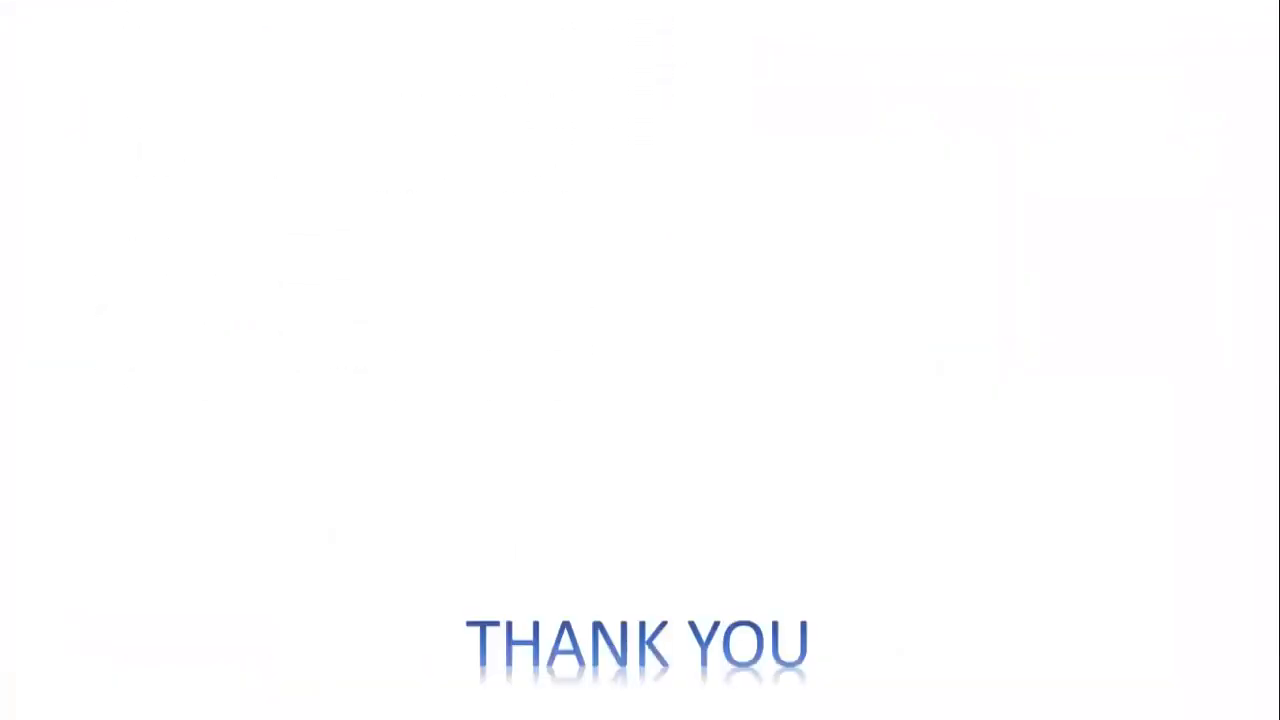